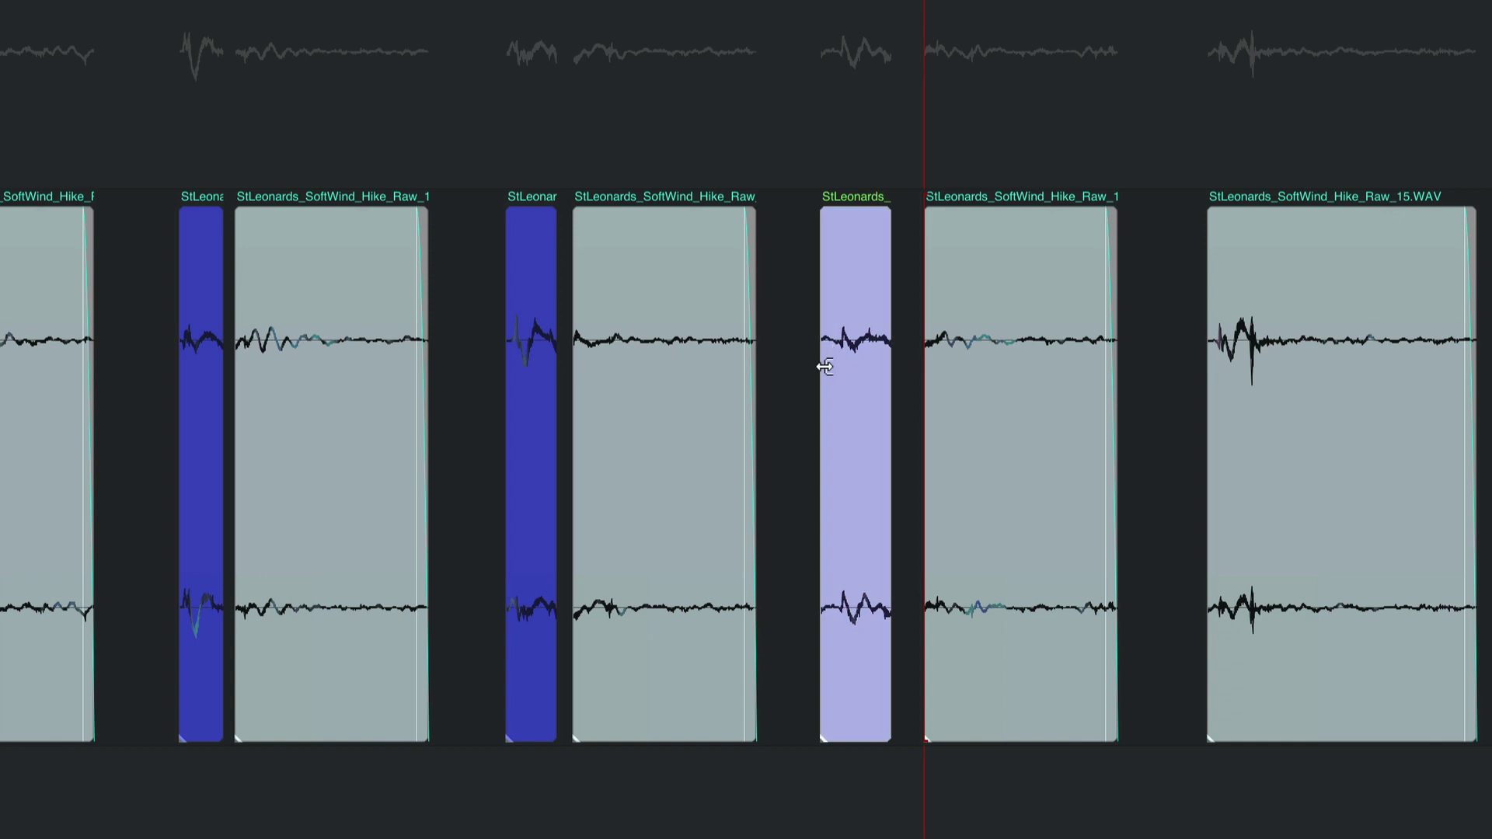
Step: Split the next uncut footstep item right after its initial transient and shift the attack piece slightly earlier, away from the release piece
{"action": "scroll", "coordinate": [906, 362], "scroll_direction": "right", "scroll_amount": 3}
{"action": "left_click", "coordinate": [925, 365]}
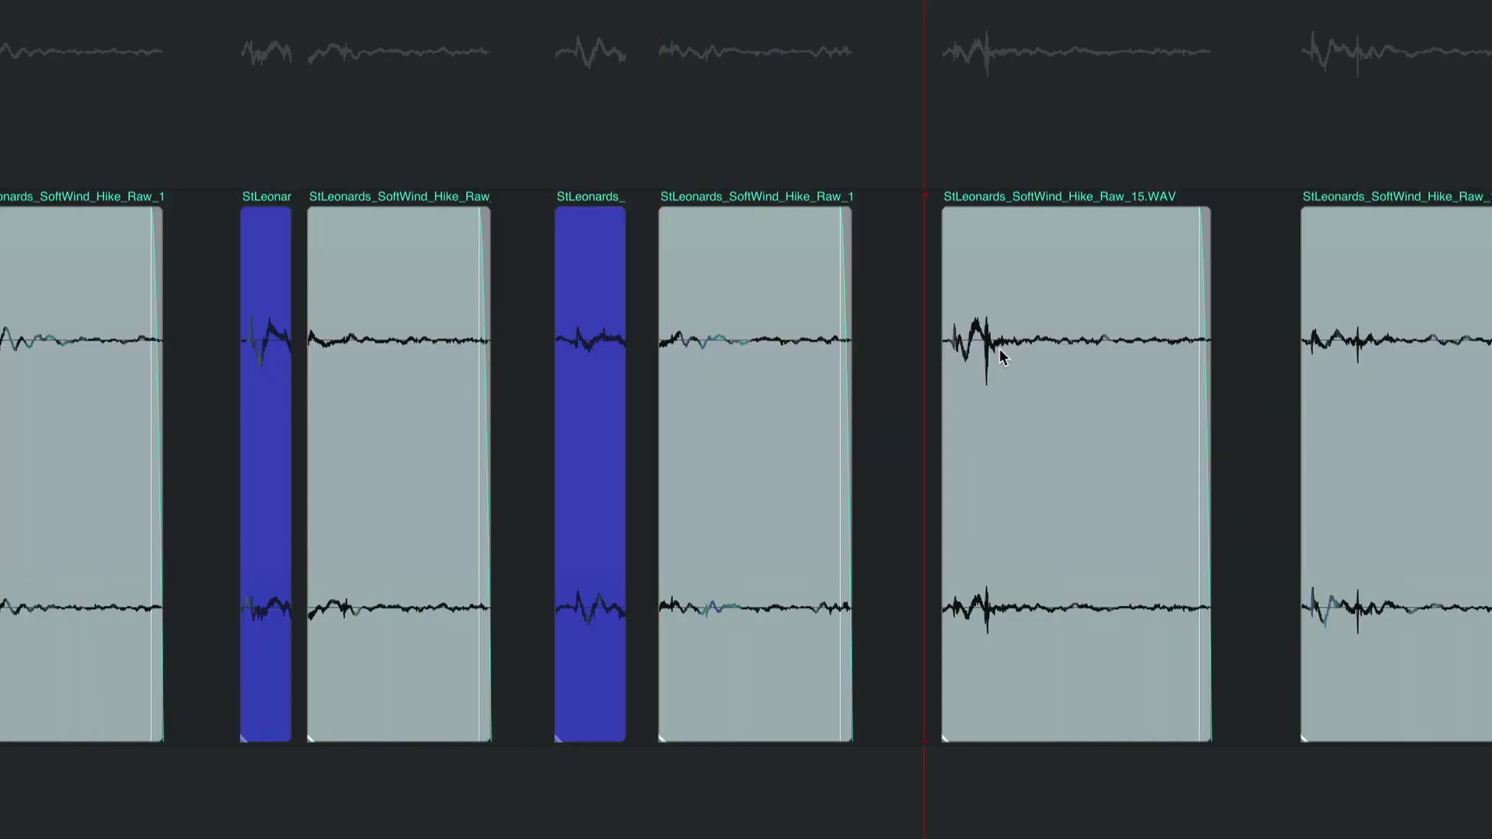
{"action": "left_click", "coordinate": [999, 346]}
{"action": "key", "text": "ctrl+b"}
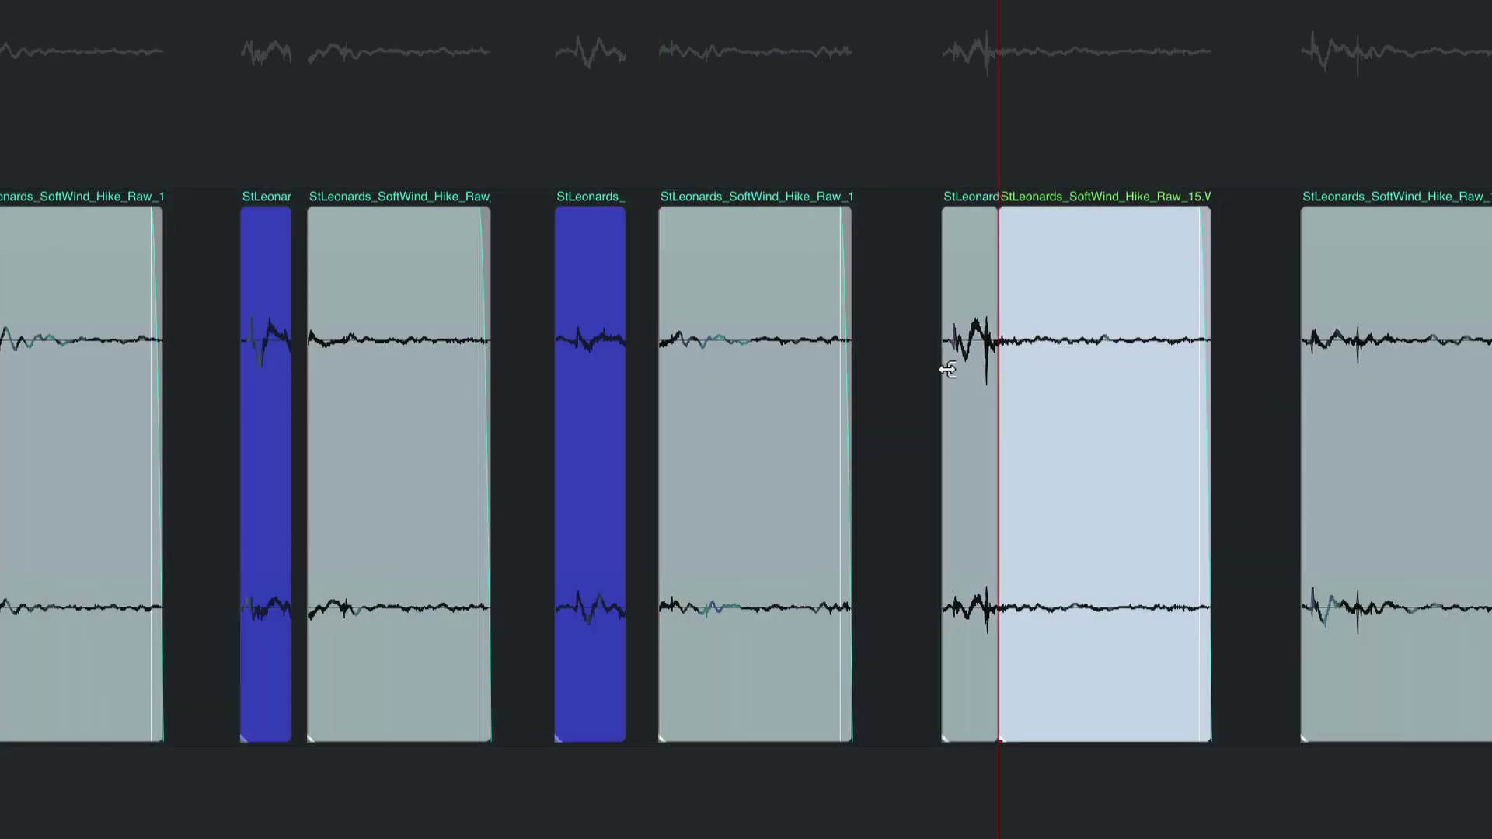
{"action": "left_click_drag", "start_coordinate": [966, 392], "coordinate": [939, 415]}
{"action": "key", "text": "space"}
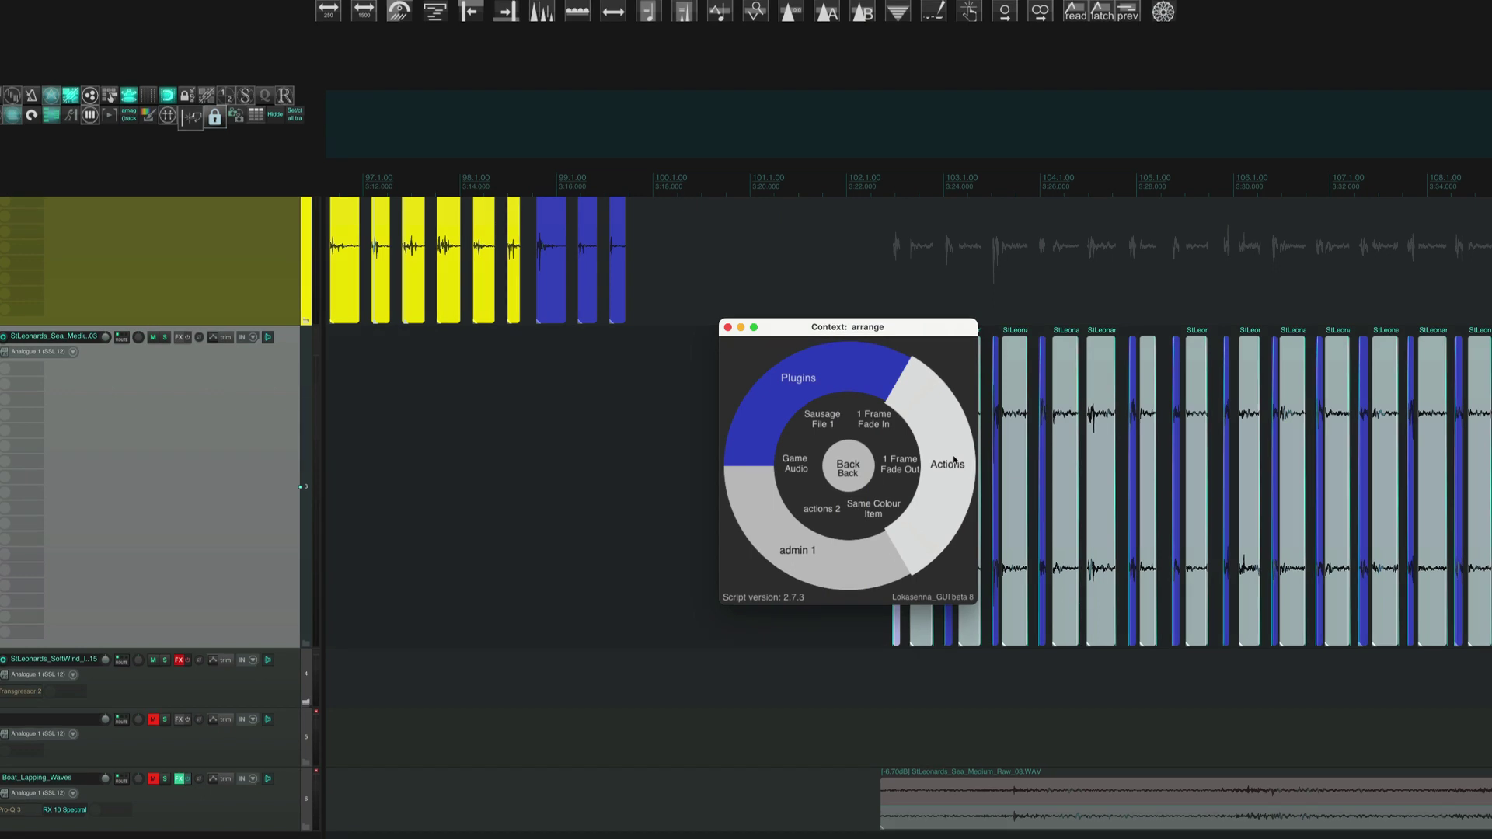
Step: Select every blue attack item by matching colour and group them together ahead of the release items
{"action": "left_click", "coordinate": [947, 463]}
{"action": "left_click", "coordinate": [927, 559]}
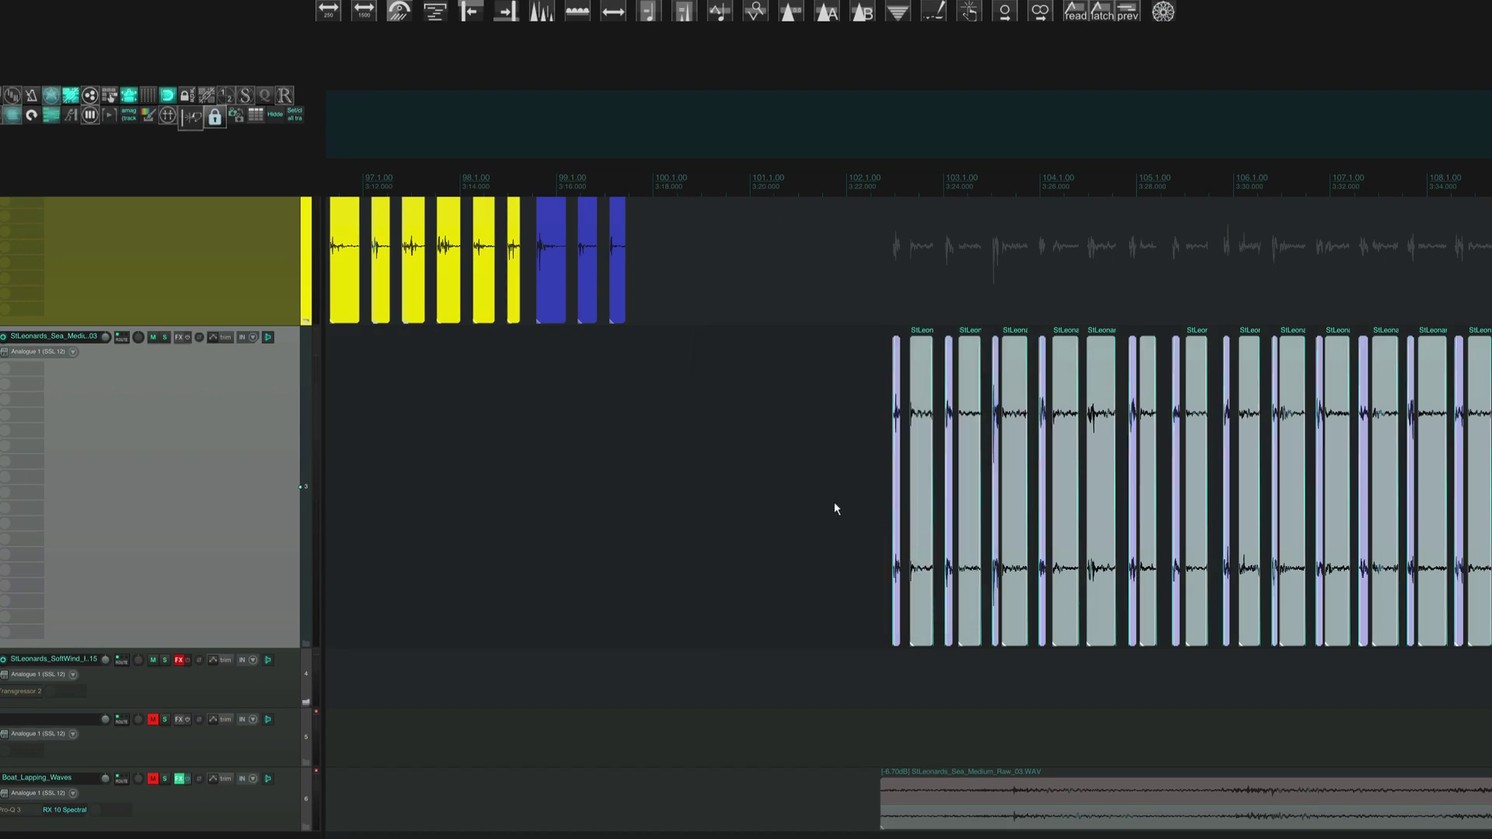
{"action": "scroll", "coordinate": [825, 497], "scroll_direction": "right", "scroll_amount": 2}
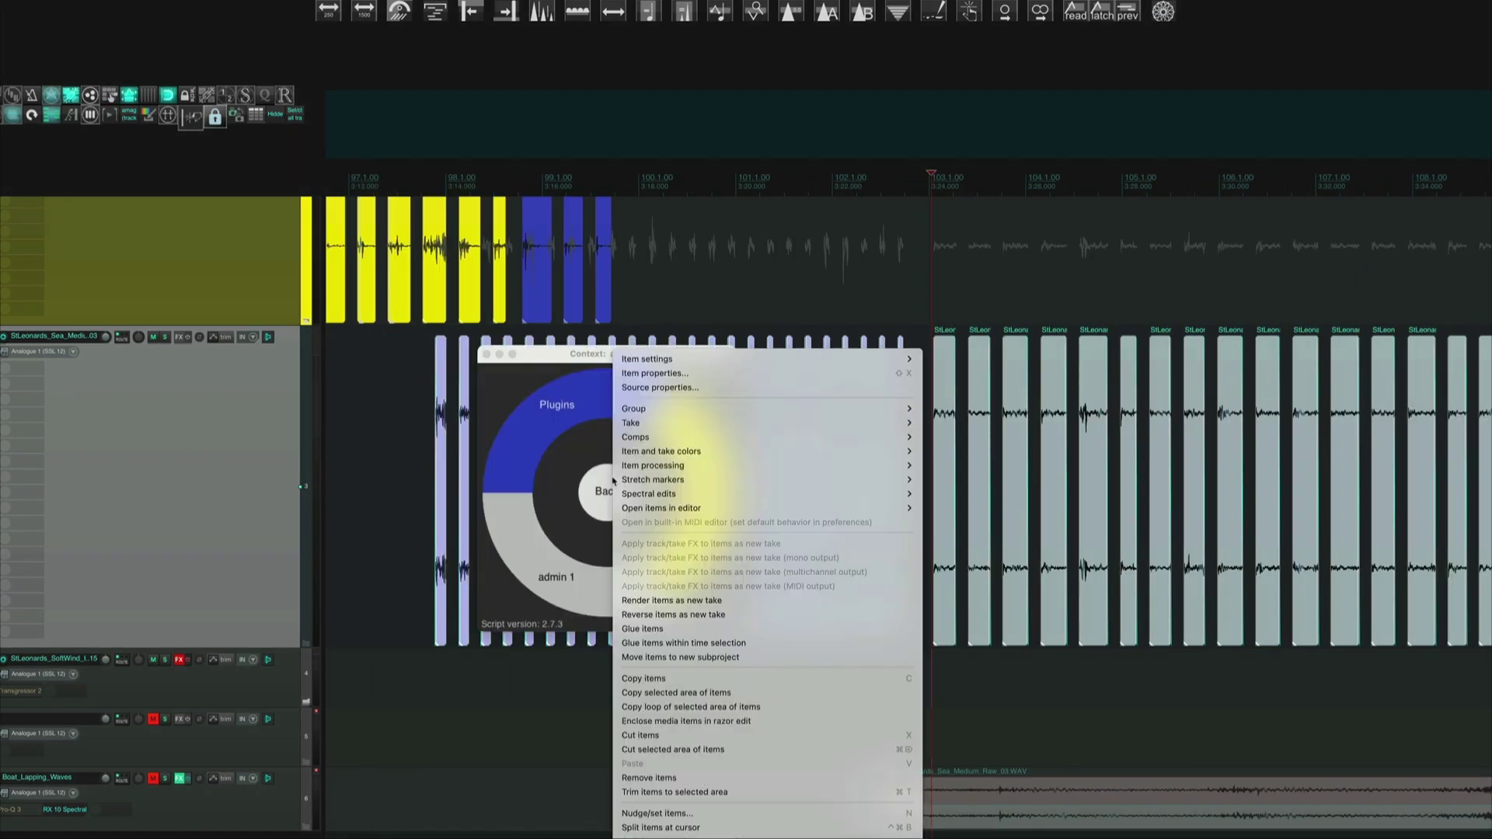
{"action": "key", "text": "Escape"}
{"action": "left_click", "coordinate": [561, 400]}
{"action": "left_click", "coordinate": [567, 400]}
{"action": "left_click", "coordinate": [653, 500]}
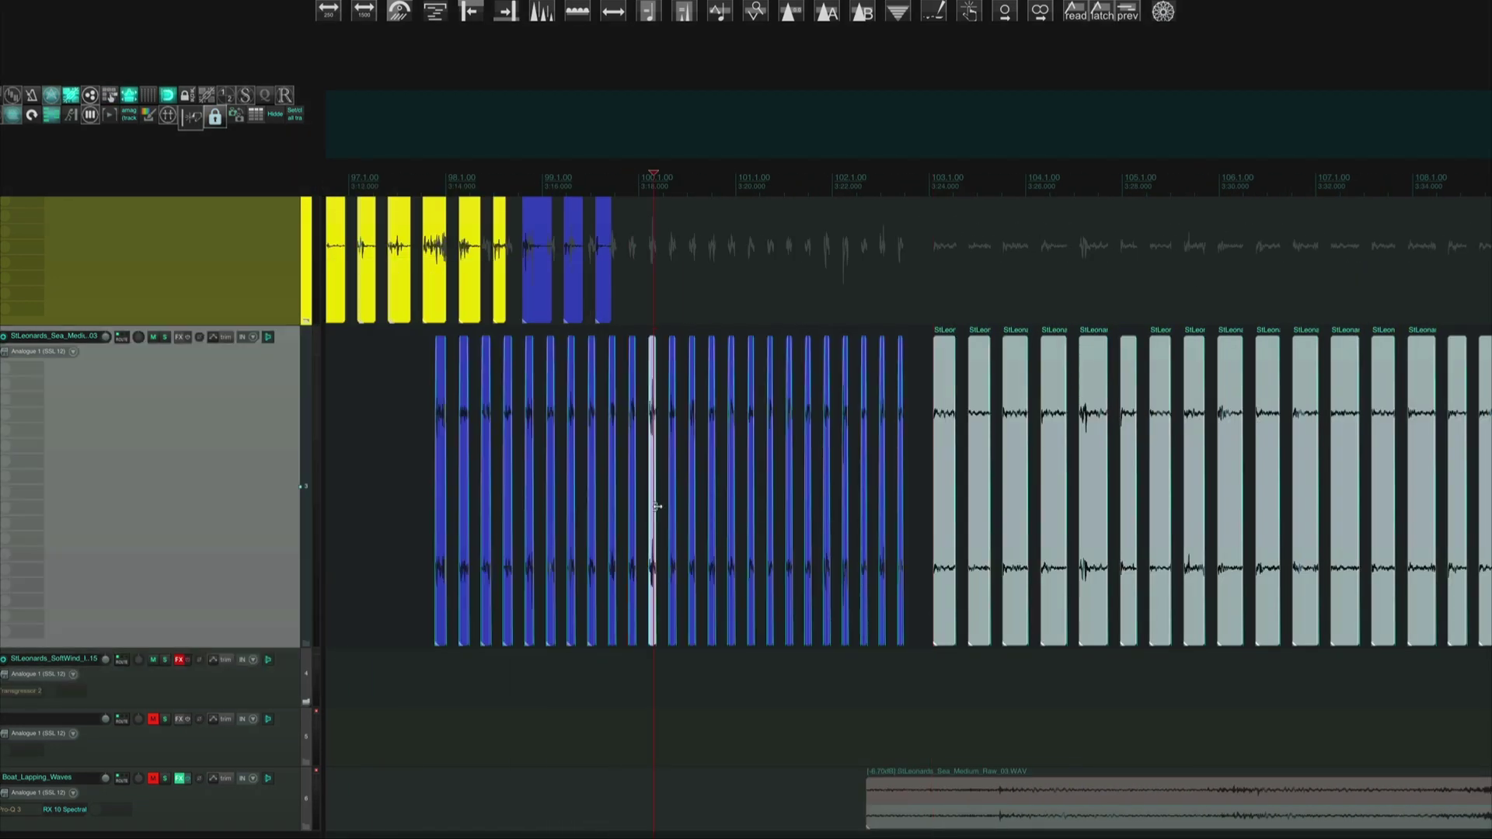
Step: Select all the grey release items and set their item length to 0.45 seconds
{"action": "scroll", "coordinate": [864, 395], "scroll_direction": "right", "scroll_amount": 2}
{"action": "left_click", "coordinate": [794, 446]}
{"action": "left_click", "coordinate": [1116, 410]}
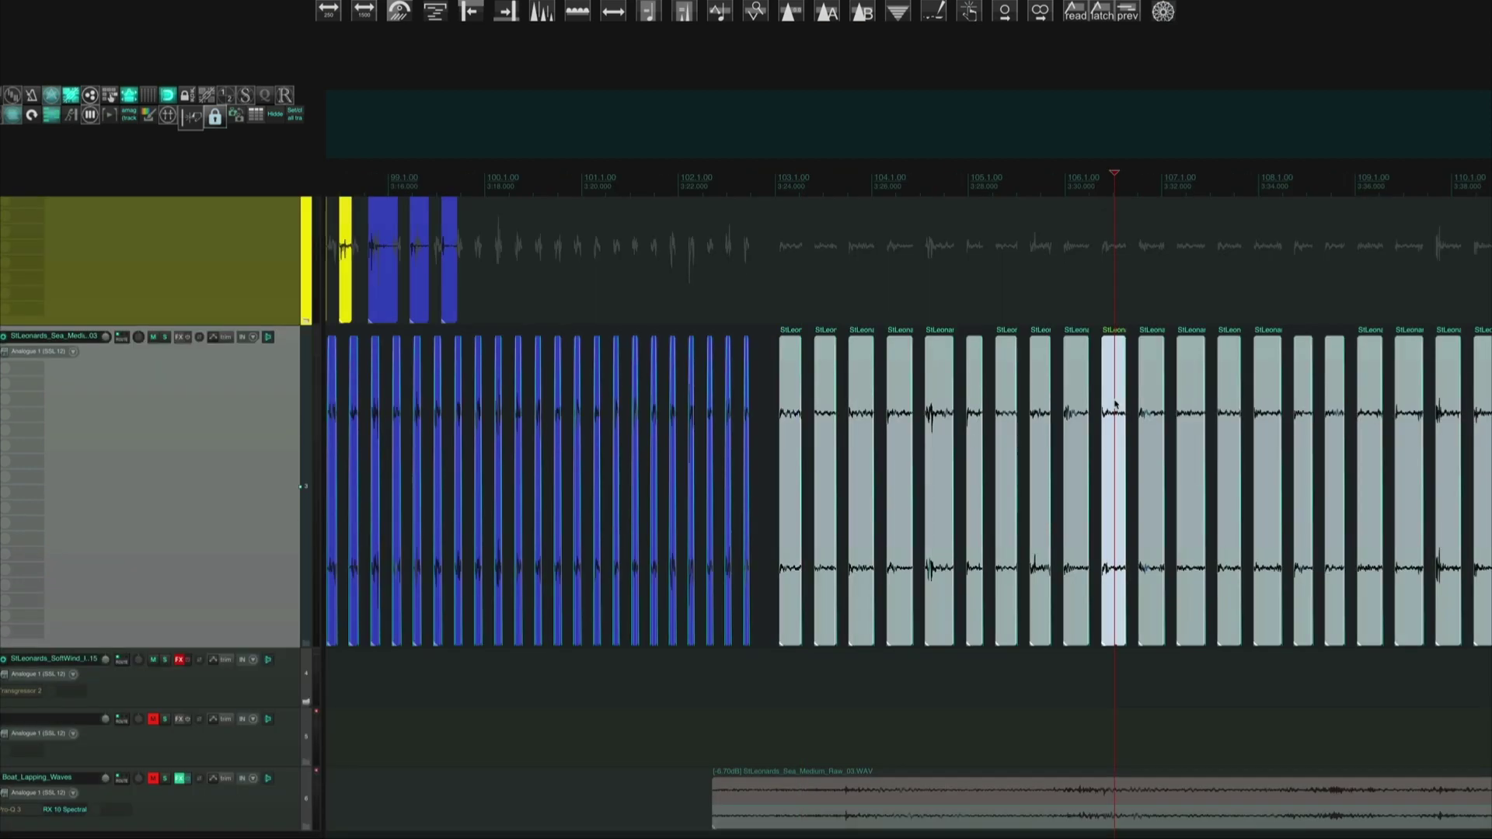
{"action": "scroll", "coordinate": [838, 494], "scroll_direction": "down", "scroll_amount": 2}
{"action": "left_click", "coordinate": [804, 603]}
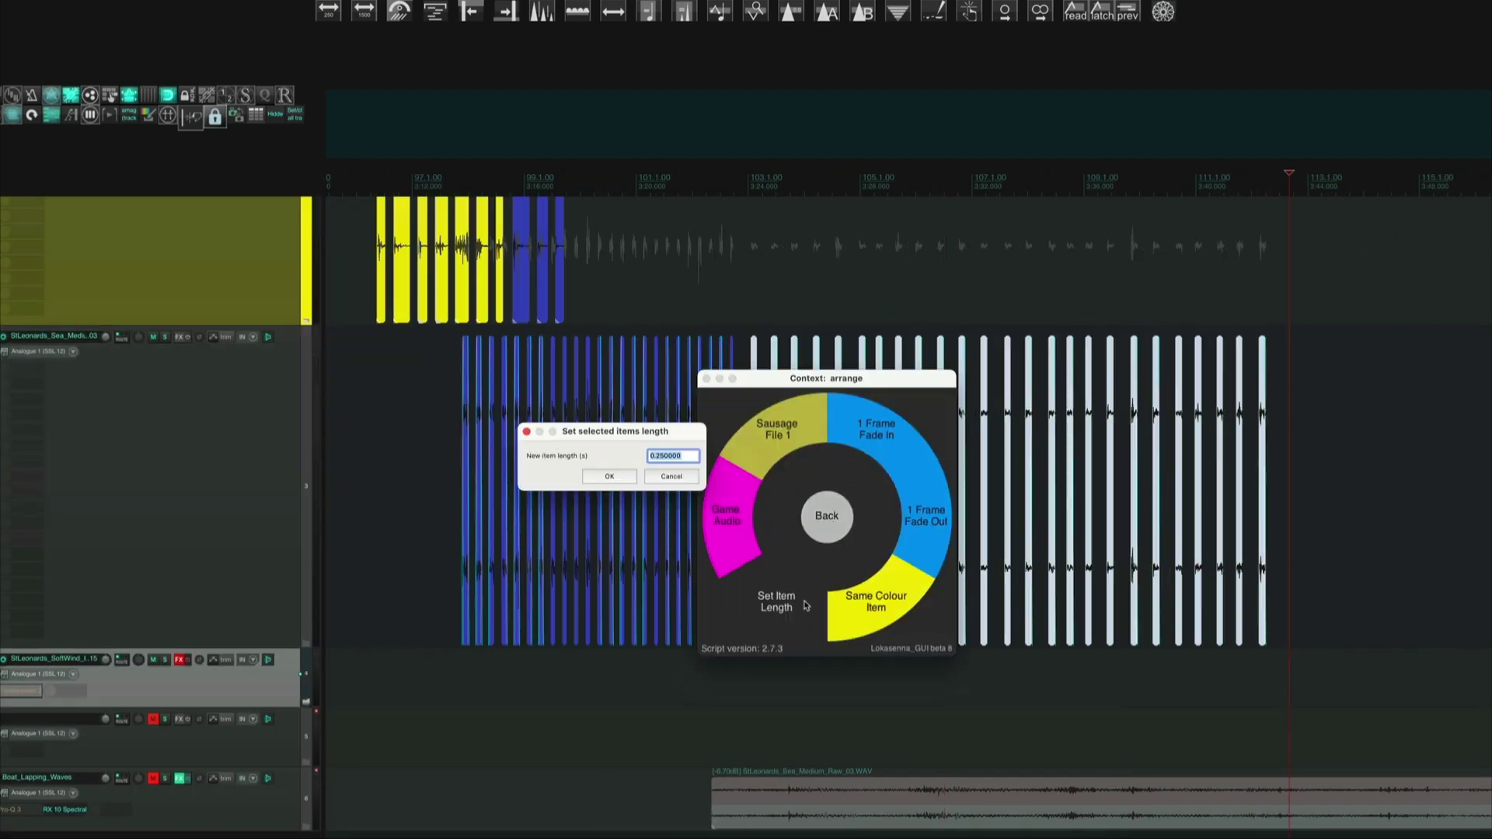
{"action": "type", "text": "0.45"}
{"action": "key", "text": "Return"}
Step: Select the blue attack items and auto-rename their takes with the format Footstep_Dirt_Att_[inctimeorder]
{"action": "left_click_drag", "start_coordinate": [463, 678], "coordinate": [735, 544]}
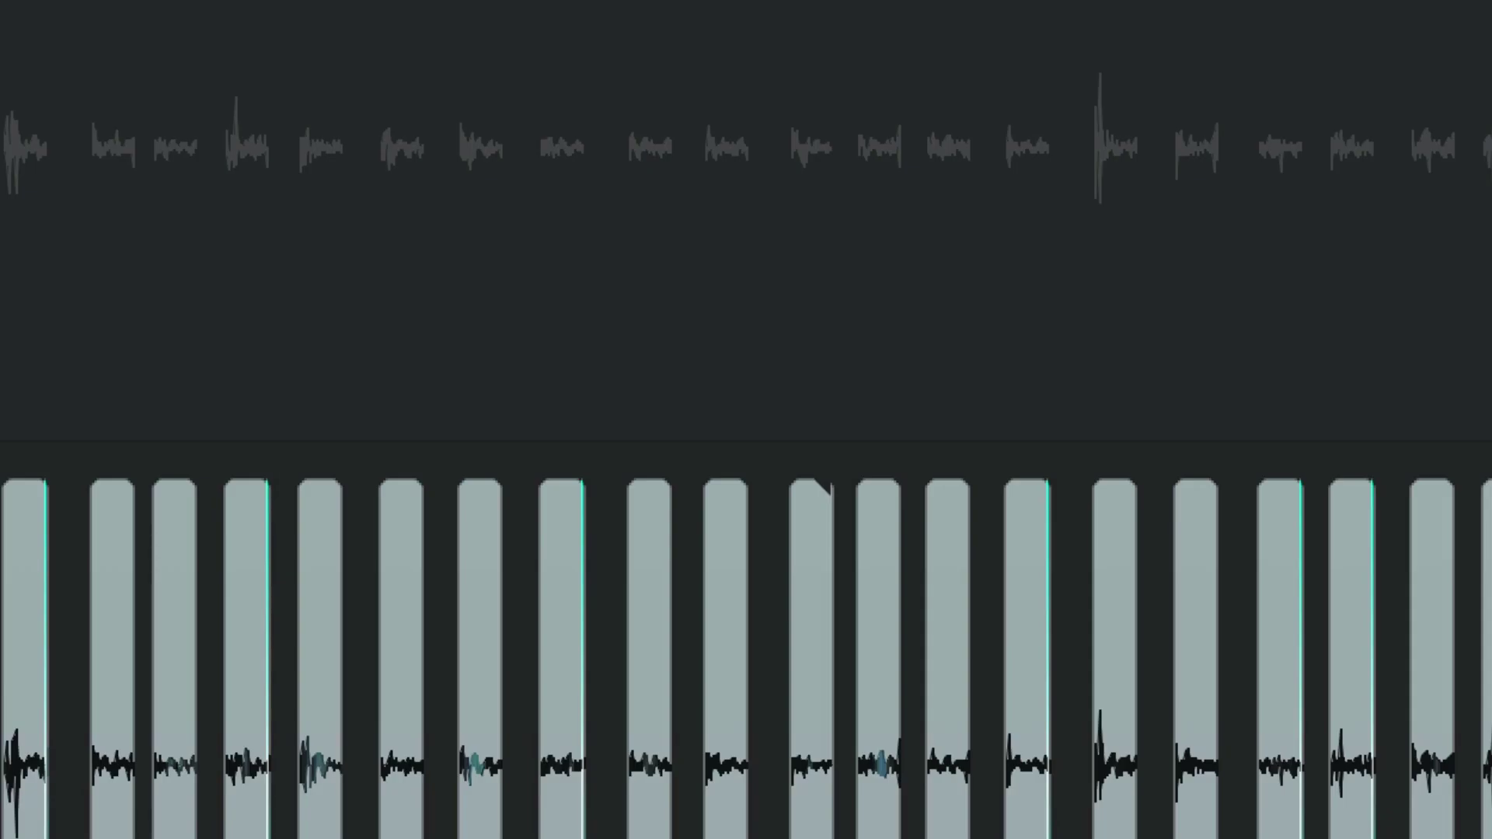
{"action": "left_click", "coordinate": [328, 301]}
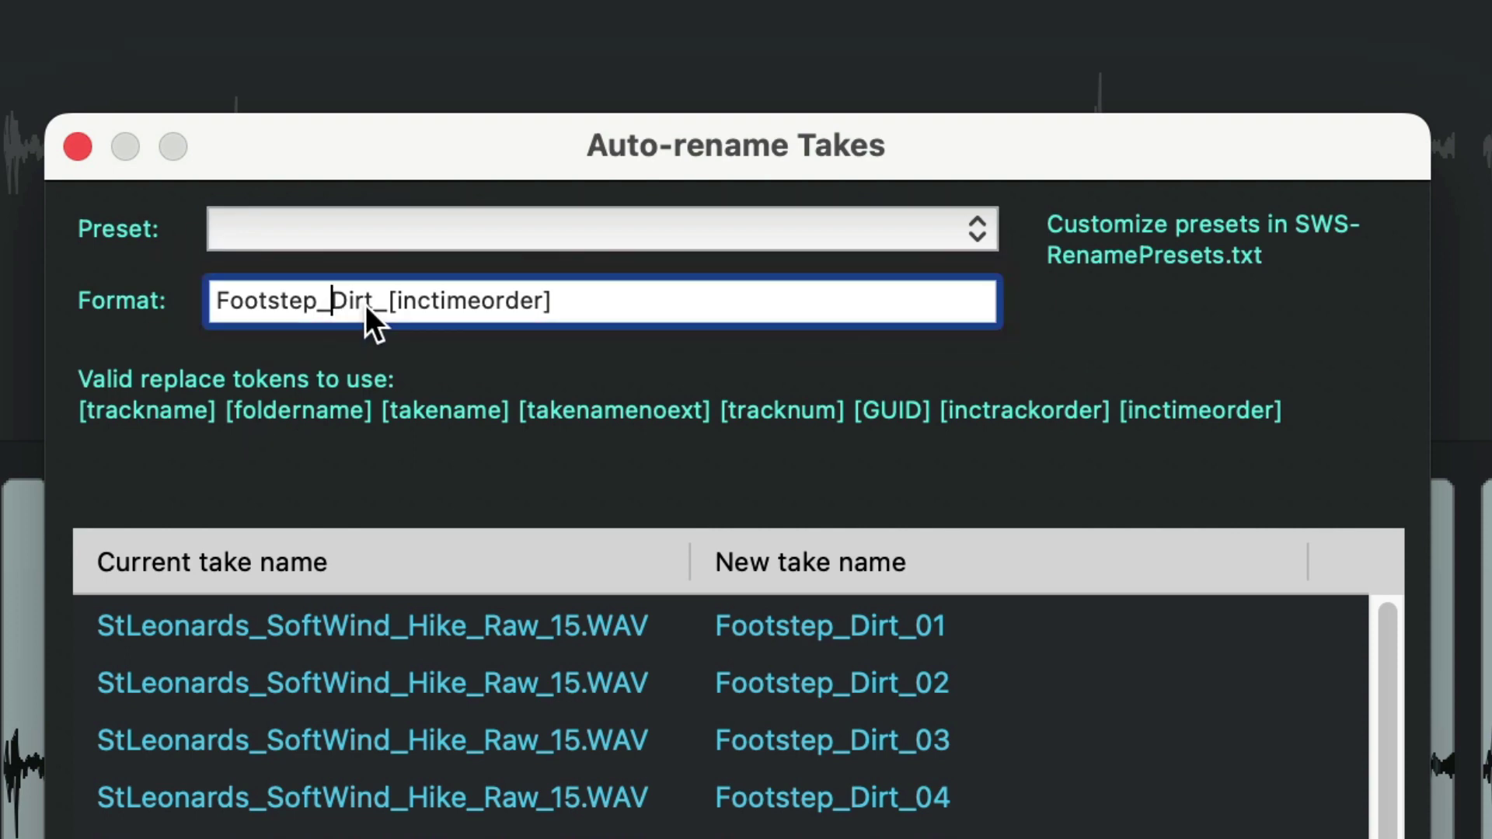
{"action": "left_click", "coordinate": [383, 301]}
{"action": "type", "text": "Att_"}
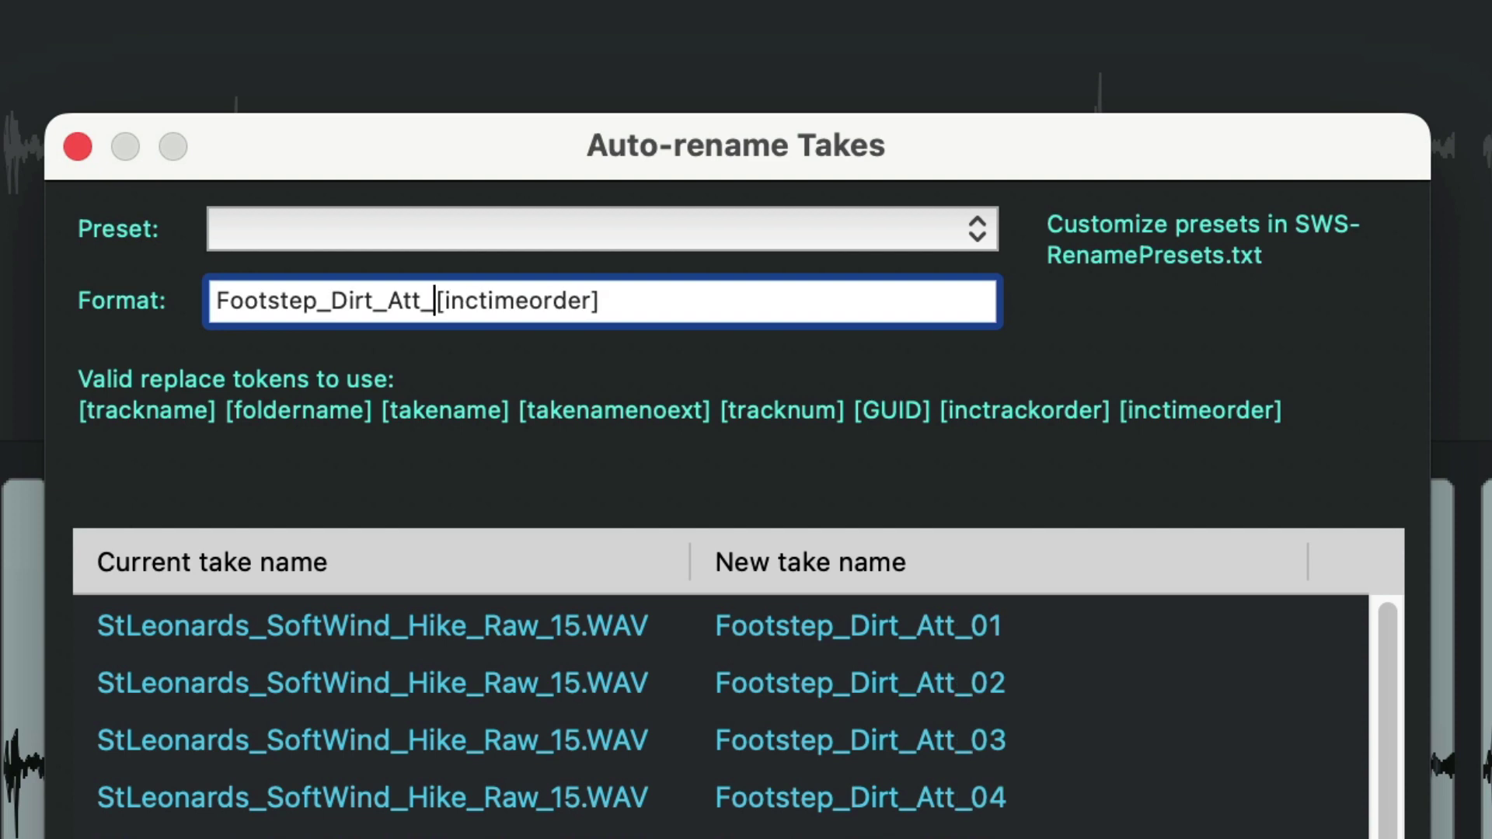
{"action": "key", "text": "Return"}
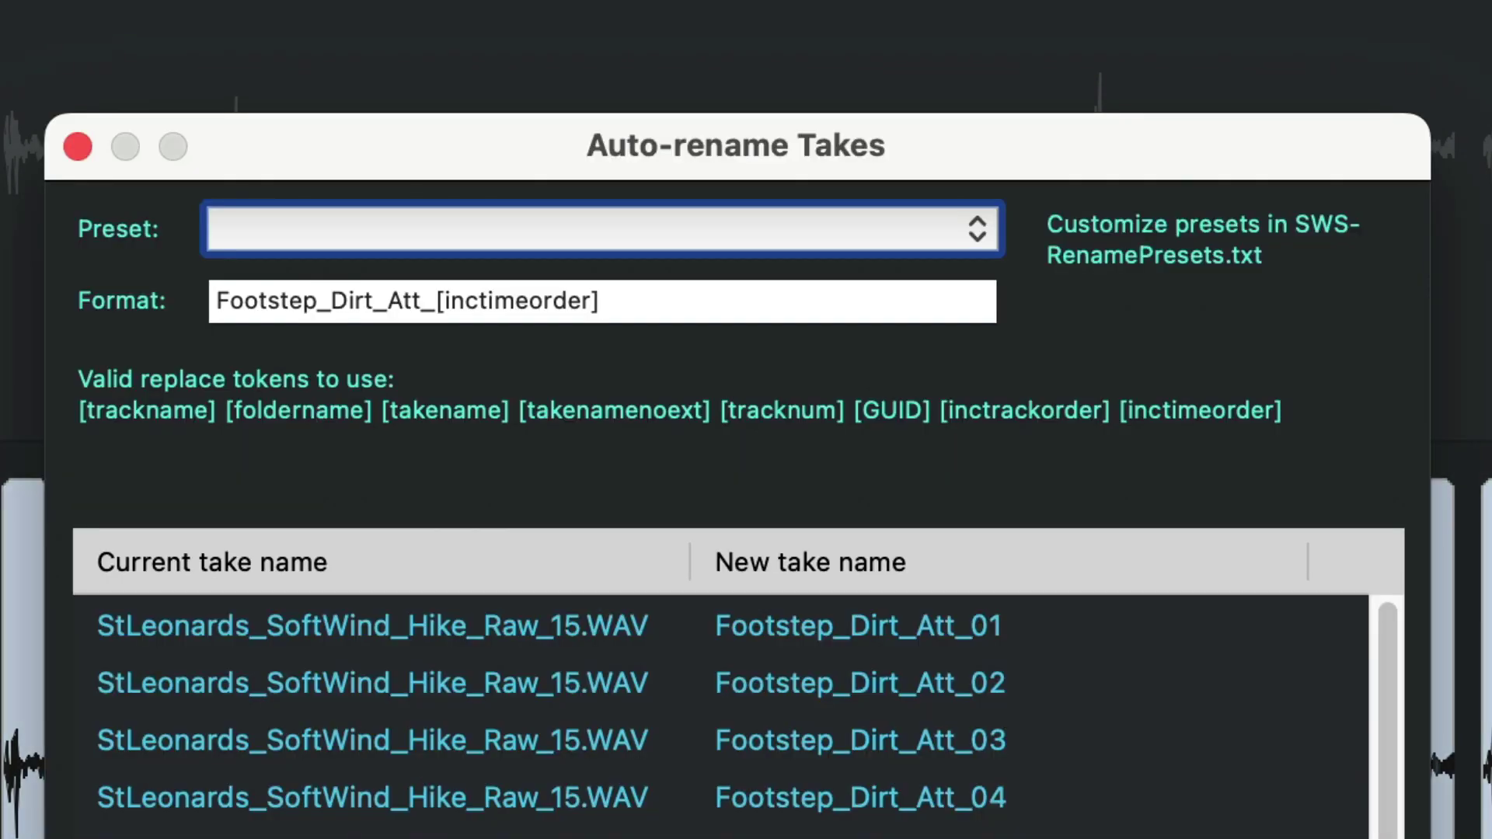
Step: Auto-rename the release takes with the format Footstep_Dirt_Rel_[inctimeorder]
{"action": "left_click", "coordinate": [395, 303]}
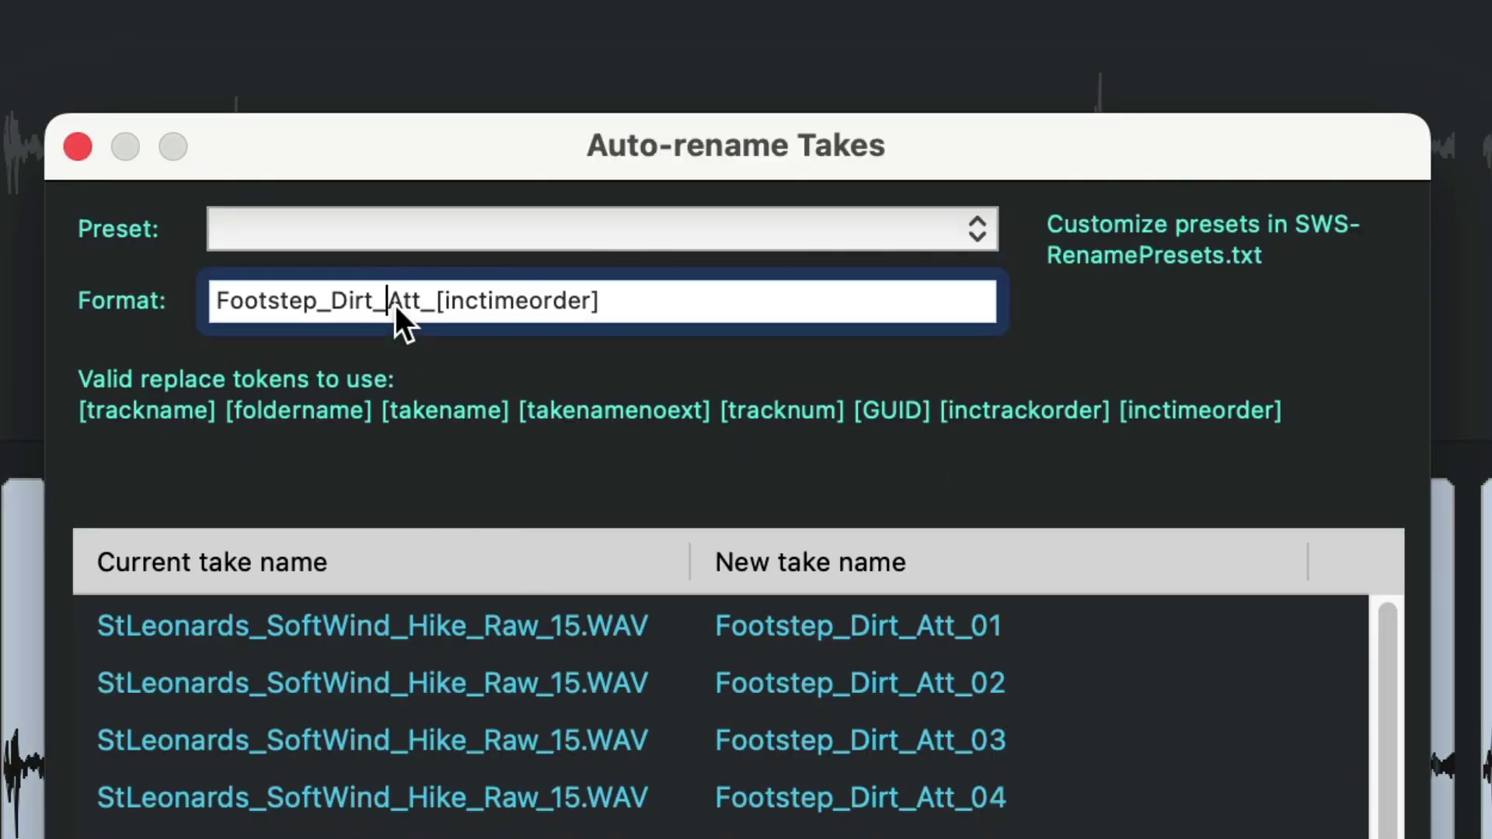
{"action": "key", "text": "Right"}
{"action": "key", "text": "Right"}
{"action": "key", "text": "BackSpace"}
{"action": "key", "text": "BackSpace"}
{"action": "key", "text": "BackSpace"}
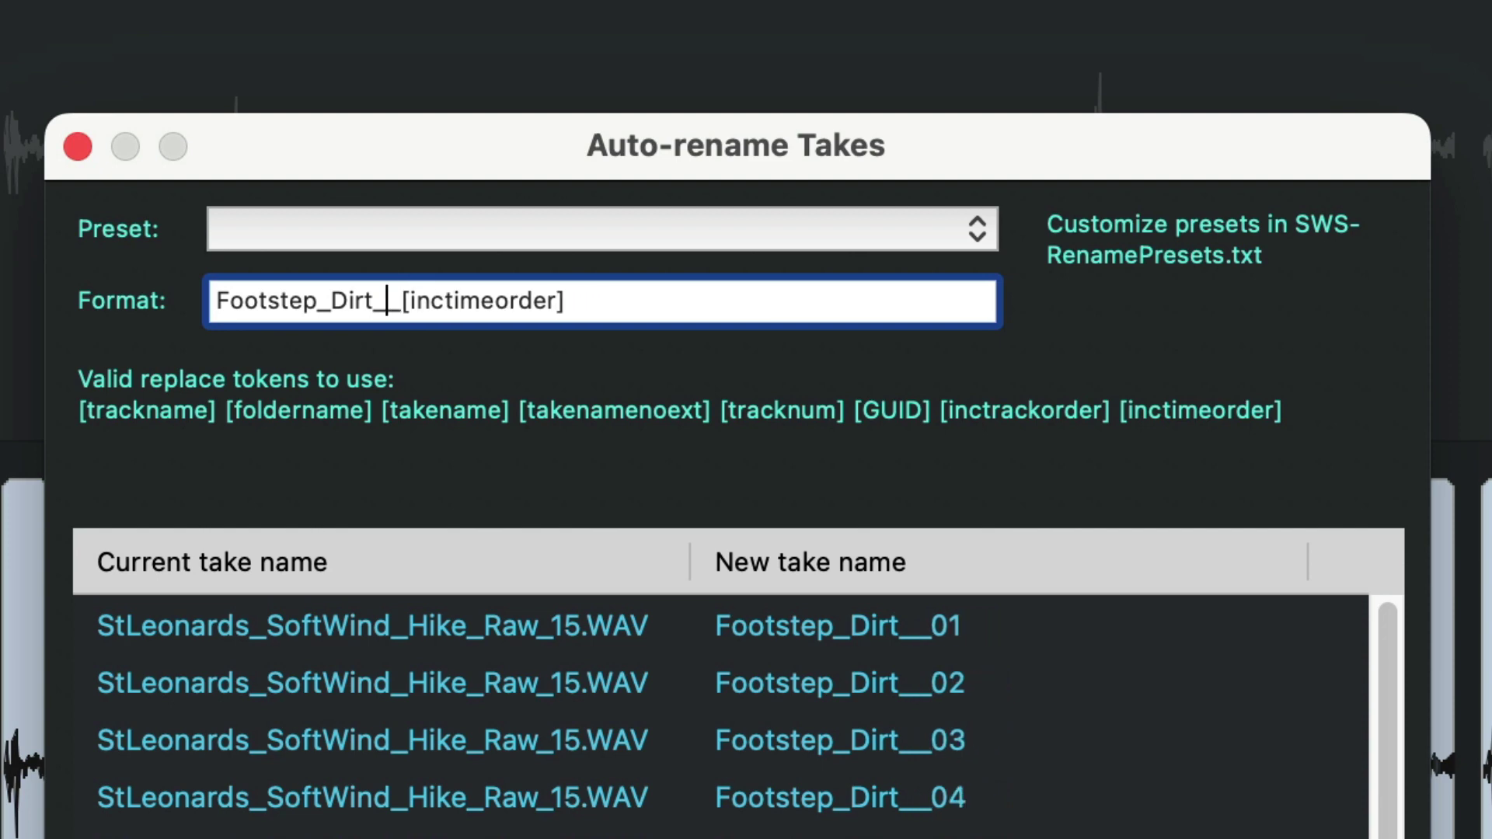
{"action": "type", "text": "Rel"}
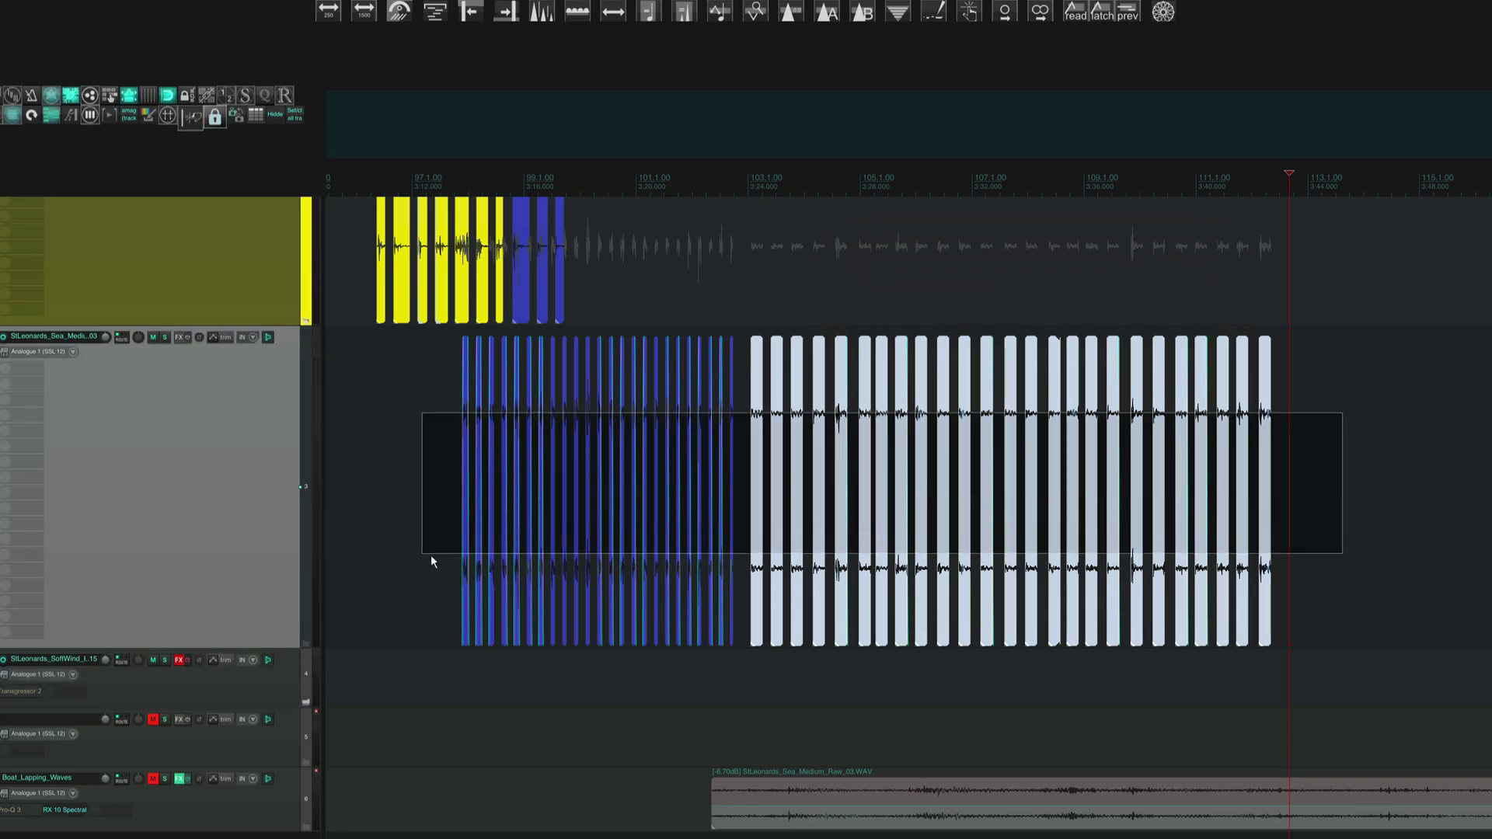
Step: Select all attack and release items and add the PSP oldTimer compressor to the footstep track
{"action": "left_click_drag", "start_coordinate": [422, 559], "coordinate": [422, 559]}
{"action": "left_click", "coordinate": [623, 195]}
{"action": "key", "text": "space"}
{"action": "key", "text": "space"}
{"action": "type", "text": "qold"}
{"action": "key", "text": "Down"}
{"action": "key", "text": "Down"}
{"action": "key", "text": "Up"}
{"action": "key", "text": "Return"}
Step: Play the footsteps while adjusting the PSP oldTimer's Compression amount, and close the plug-in window
{"action": "key", "text": "space"}
{"action": "left_click_drag", "start_coordinate": [22, 338], "coordinate": [22, 343]}
{"action": "left_click_drag", "start_coordinate": [154, 288], "coordinate": [175, 231]}
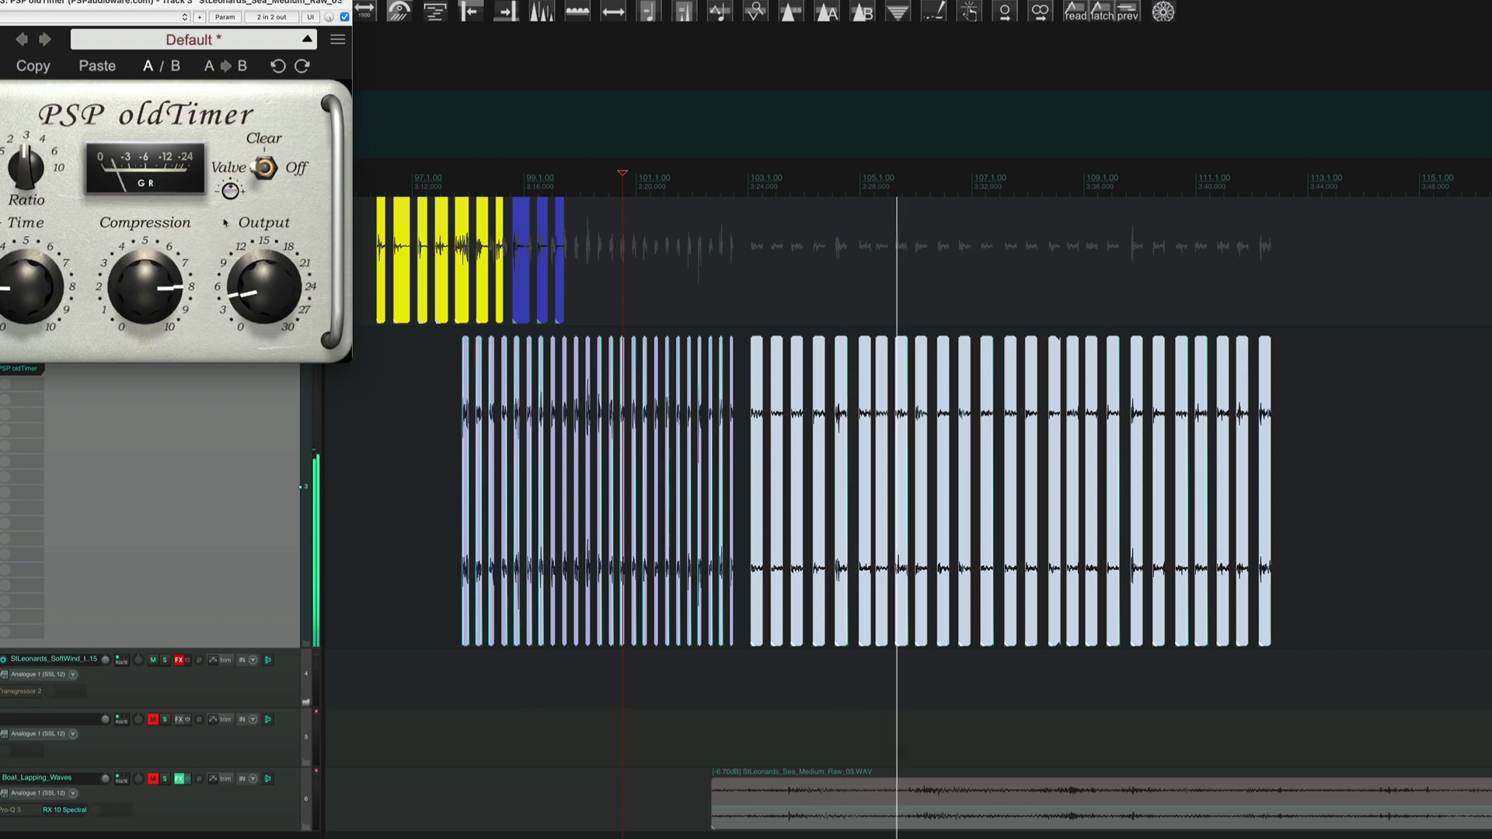
{"action": "left_click", "coordinate": [520, 188]}
{"action": "left_click_drag", "start_coordinate": [226, 3], "coordinate": [342, 15]}
{"action": "left_click", "coordinate": [48, 14]}
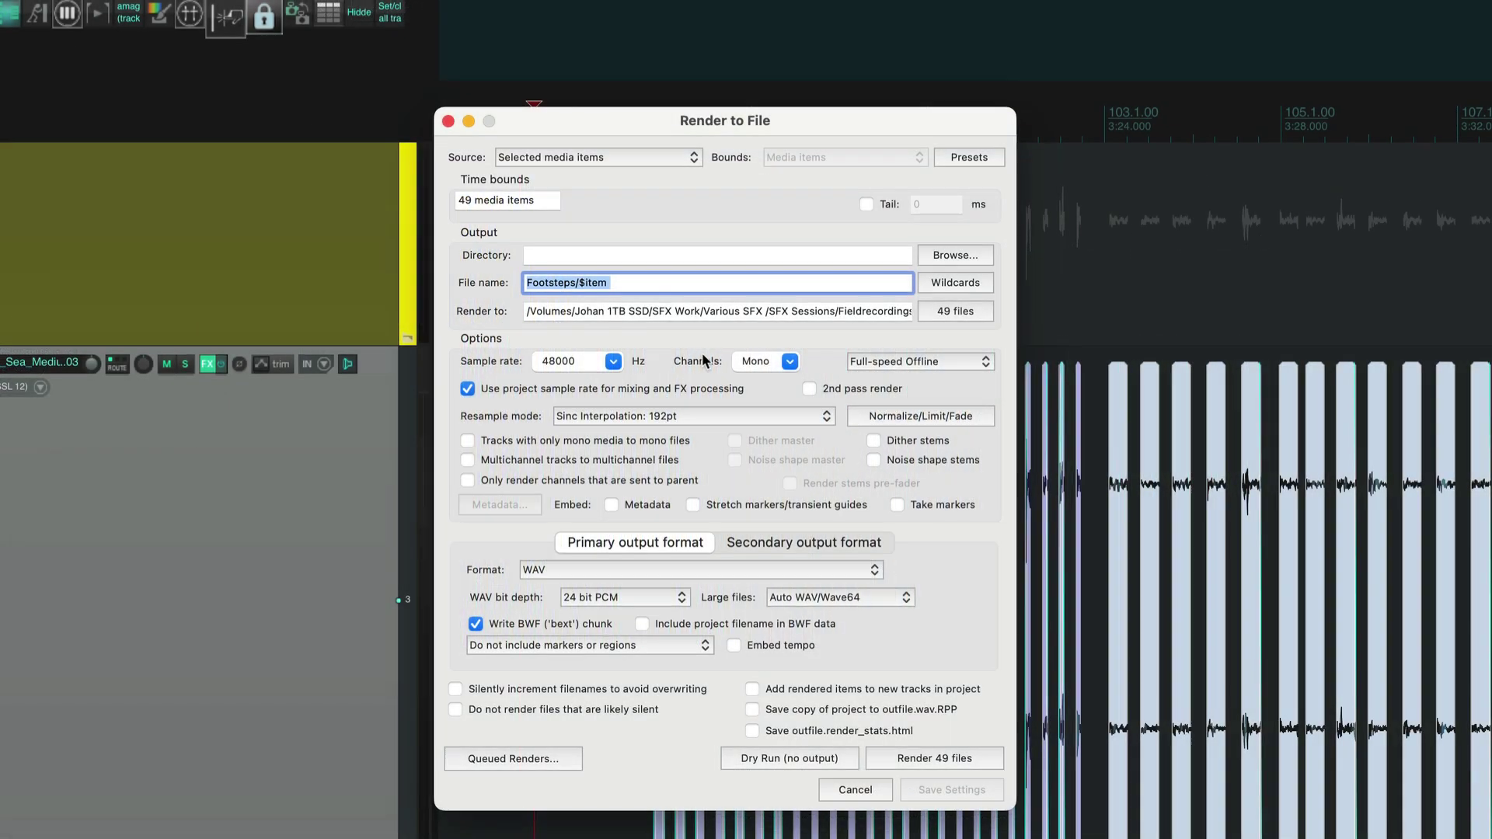
Step: Render the selected media items as 48000 Hz mono, 24 bit PCM WAV files named Footsteps/$item
{"action": "left_click", "coordinate": [643, 285]}
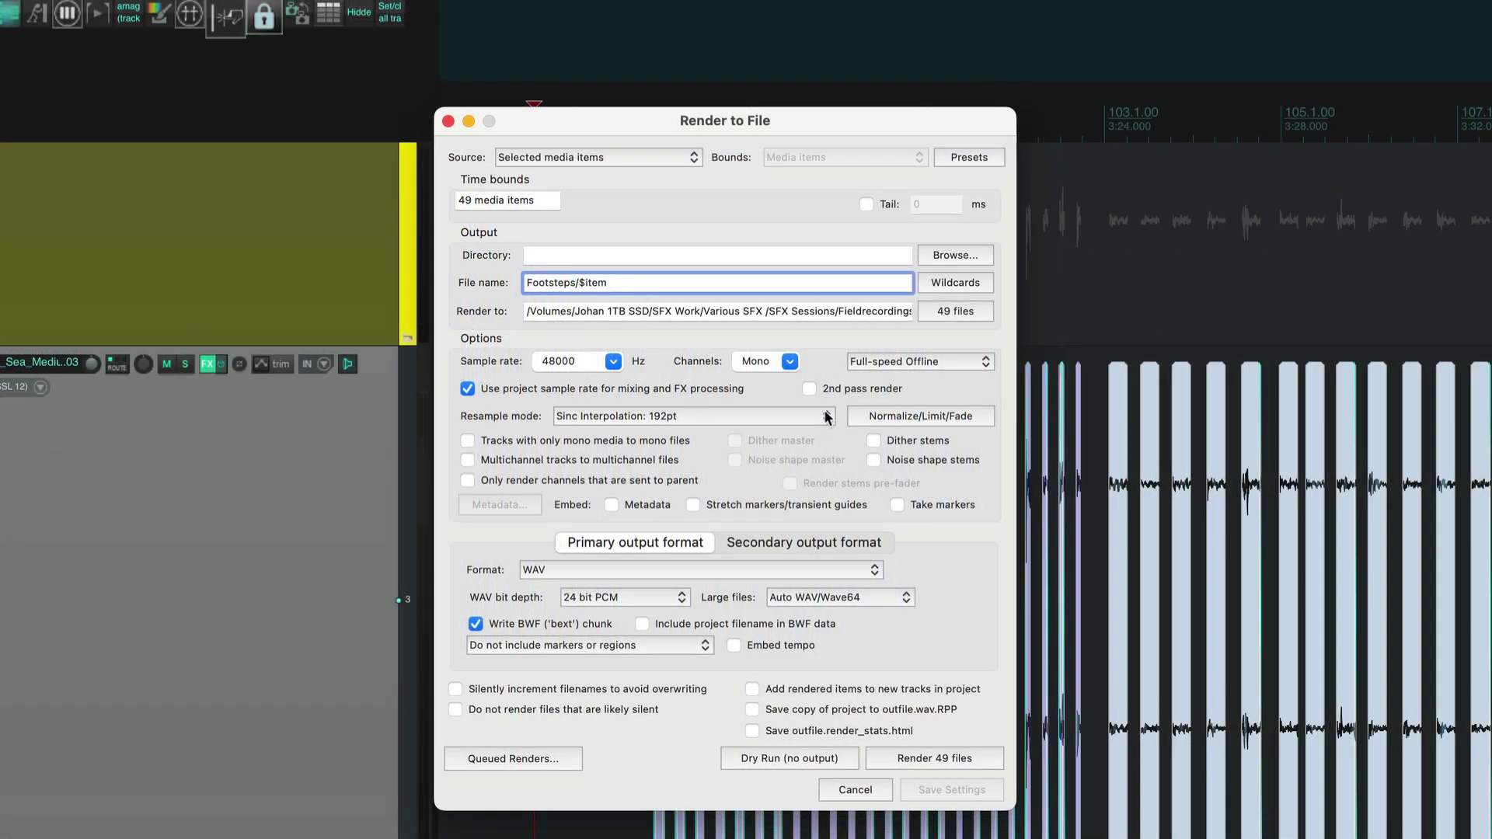
{"action": "left_click", "coordinate": [951, 756]}
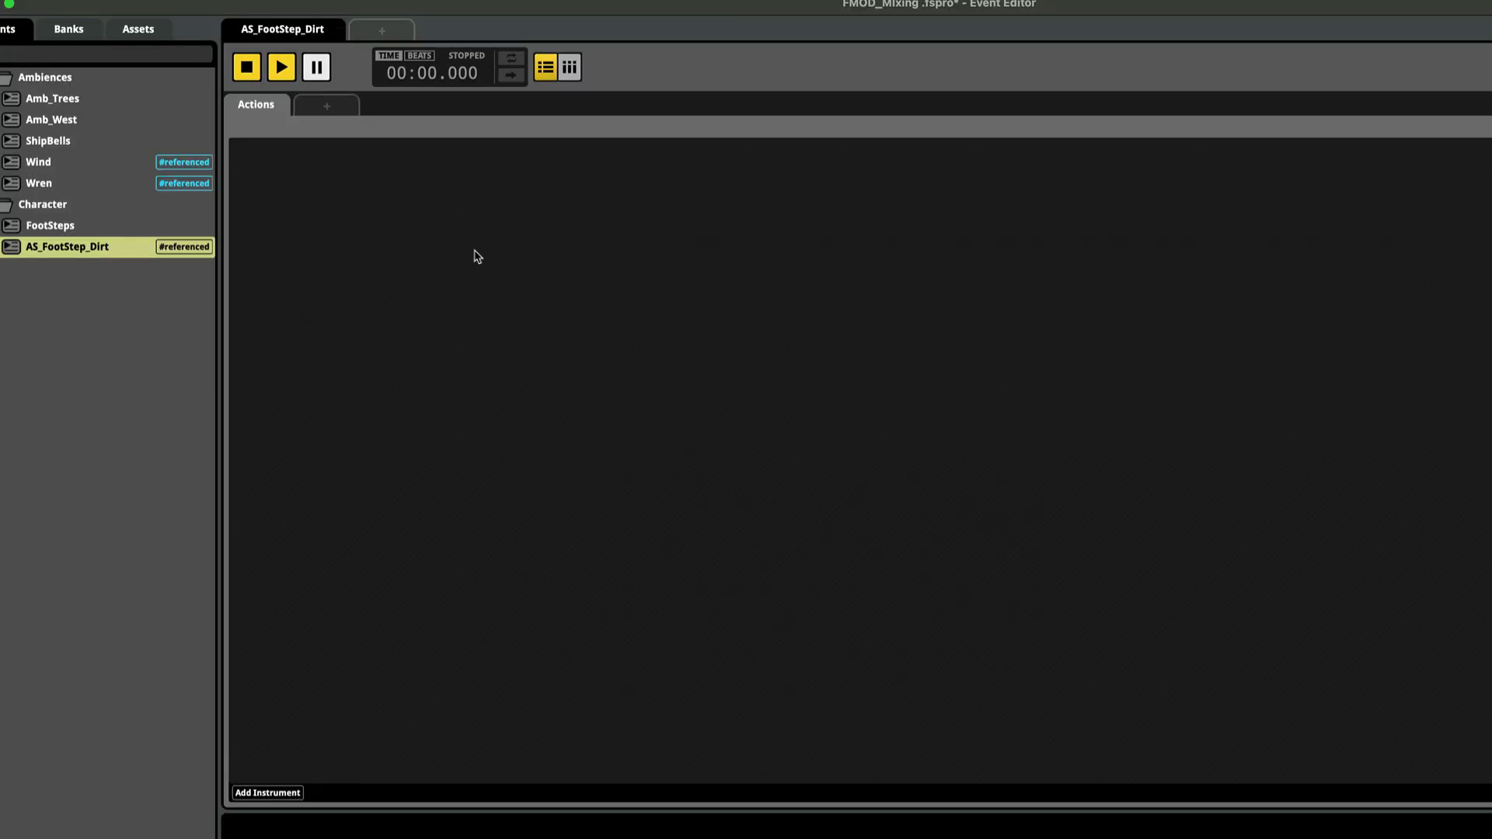
Step: Switch to FMOD Studio and add two Multi Instruments to the AS_FootStep_Dirt action sheet
{"action": "right_click", "coordinate": [477, 257]}
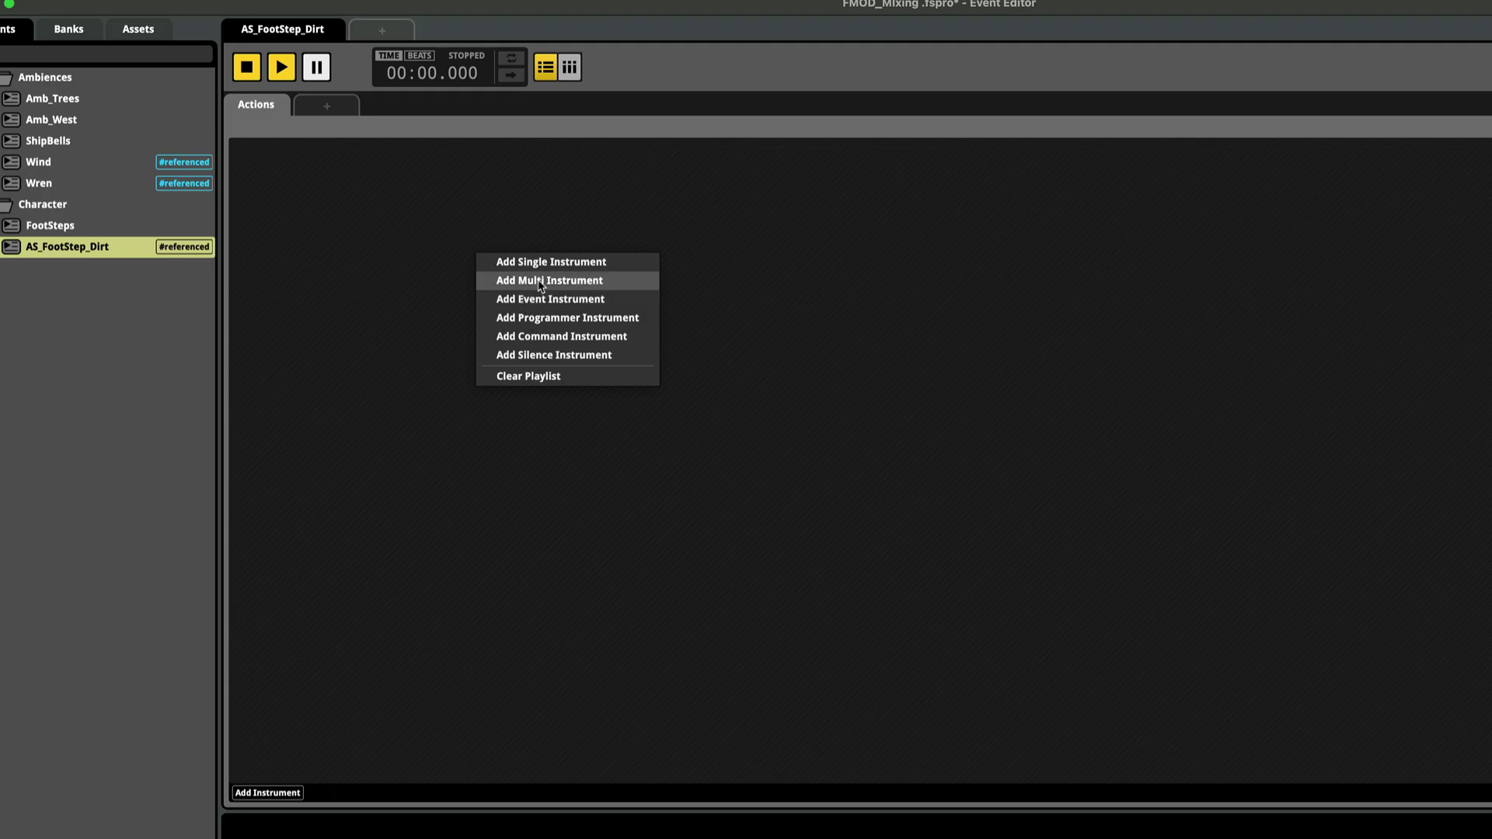
{"action": "left_click", "coordinate": [505, 277]}
{"action": "right_click", "coordinate": [303, 302]}
{"action": "left_click", "coordinate": [358, 323]}
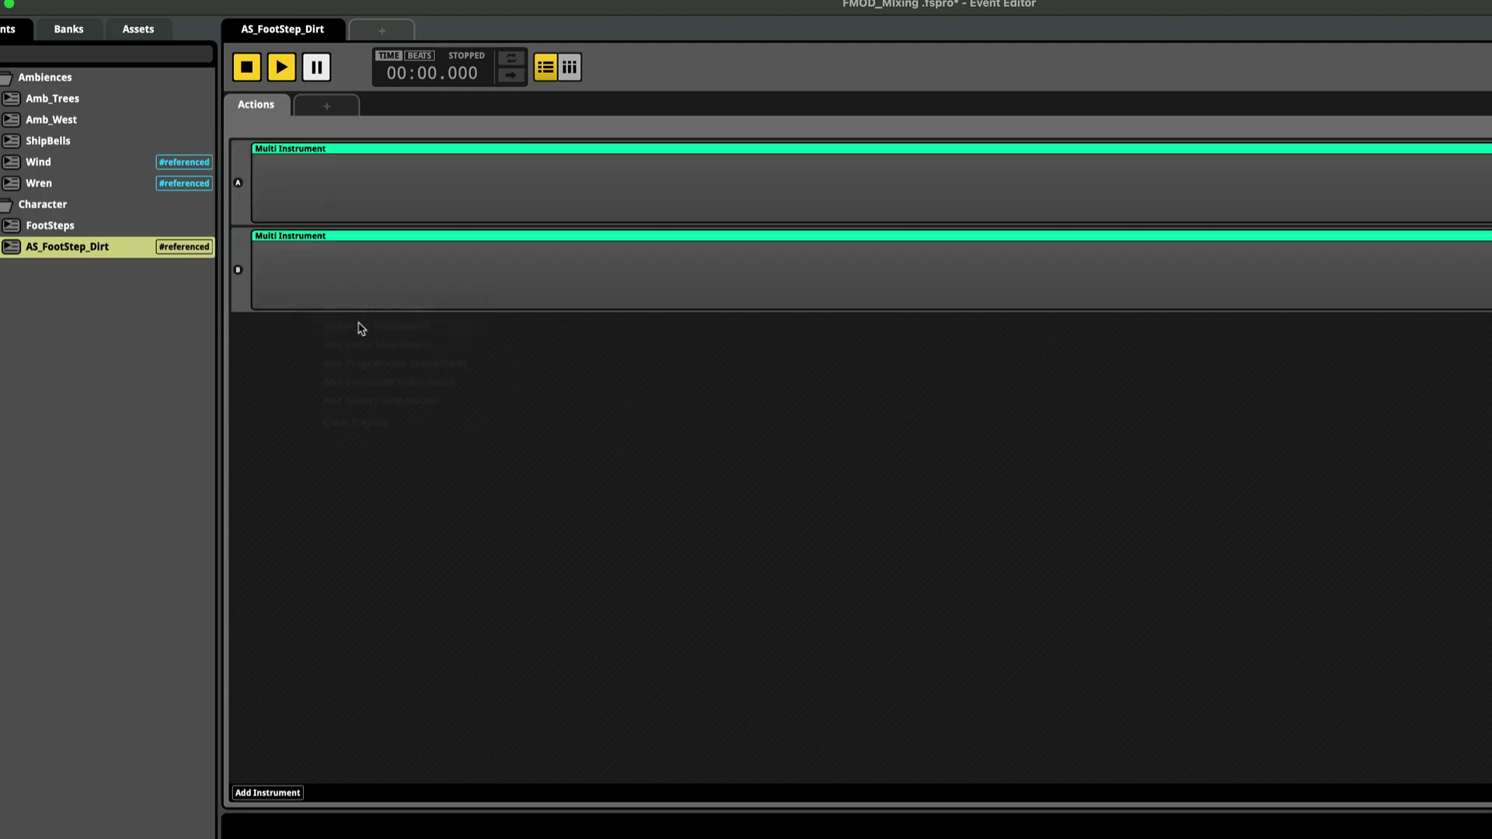
Step: Fill the first Multi Instrument's playlist with Footstep_Dirt_Att_01 through Footstep_Dirt_Att_24 from the audio bin's Footsteps folder
{"action": "left_click", "coordinate": [362, 203]}
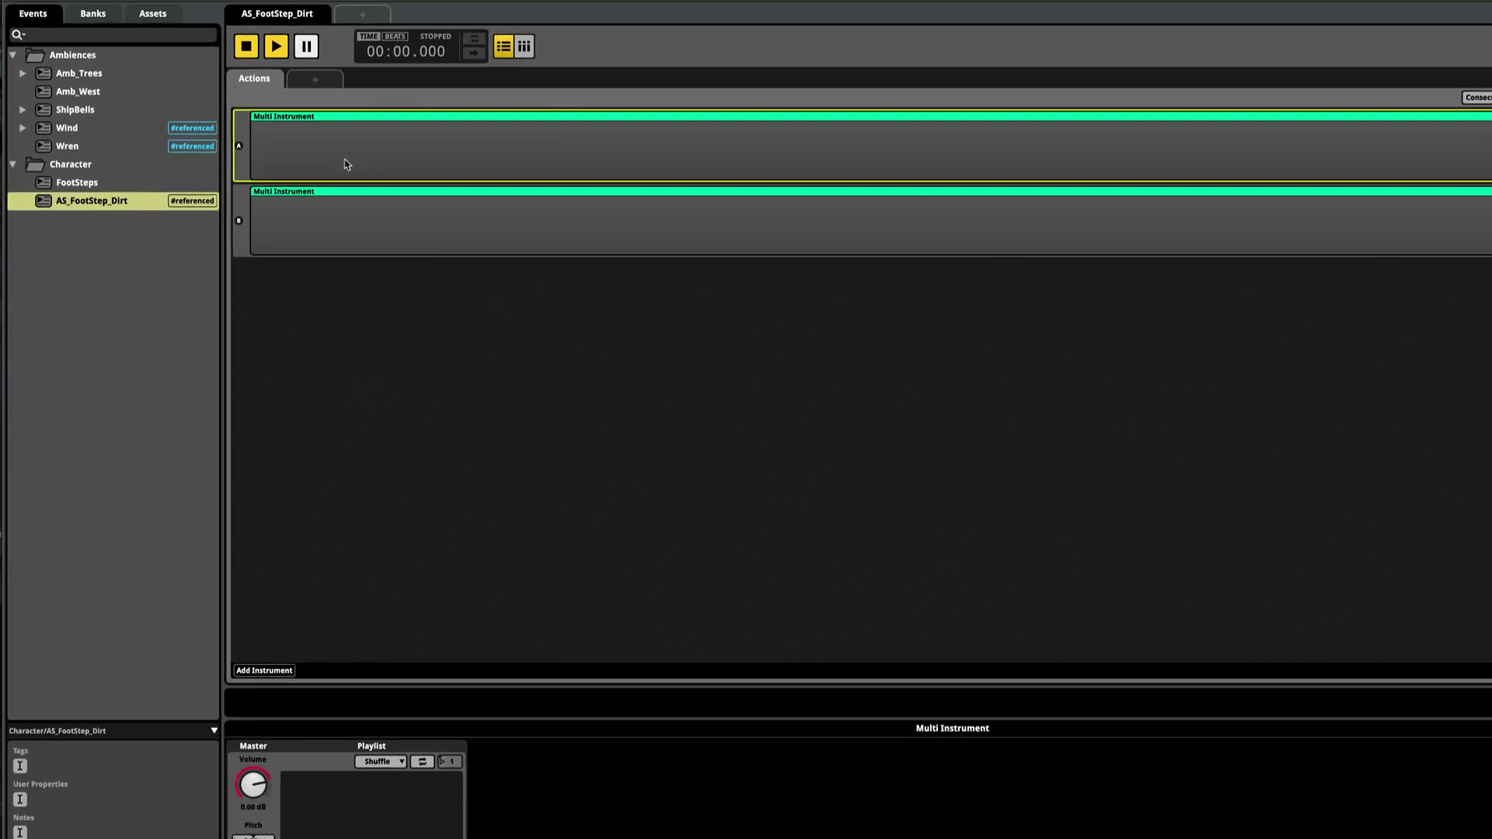
{"action": "key", "text": "super+3"}
{"action": "left_click", "coordinate": [859, 147]}
{"action": "key", "text": "Right"}
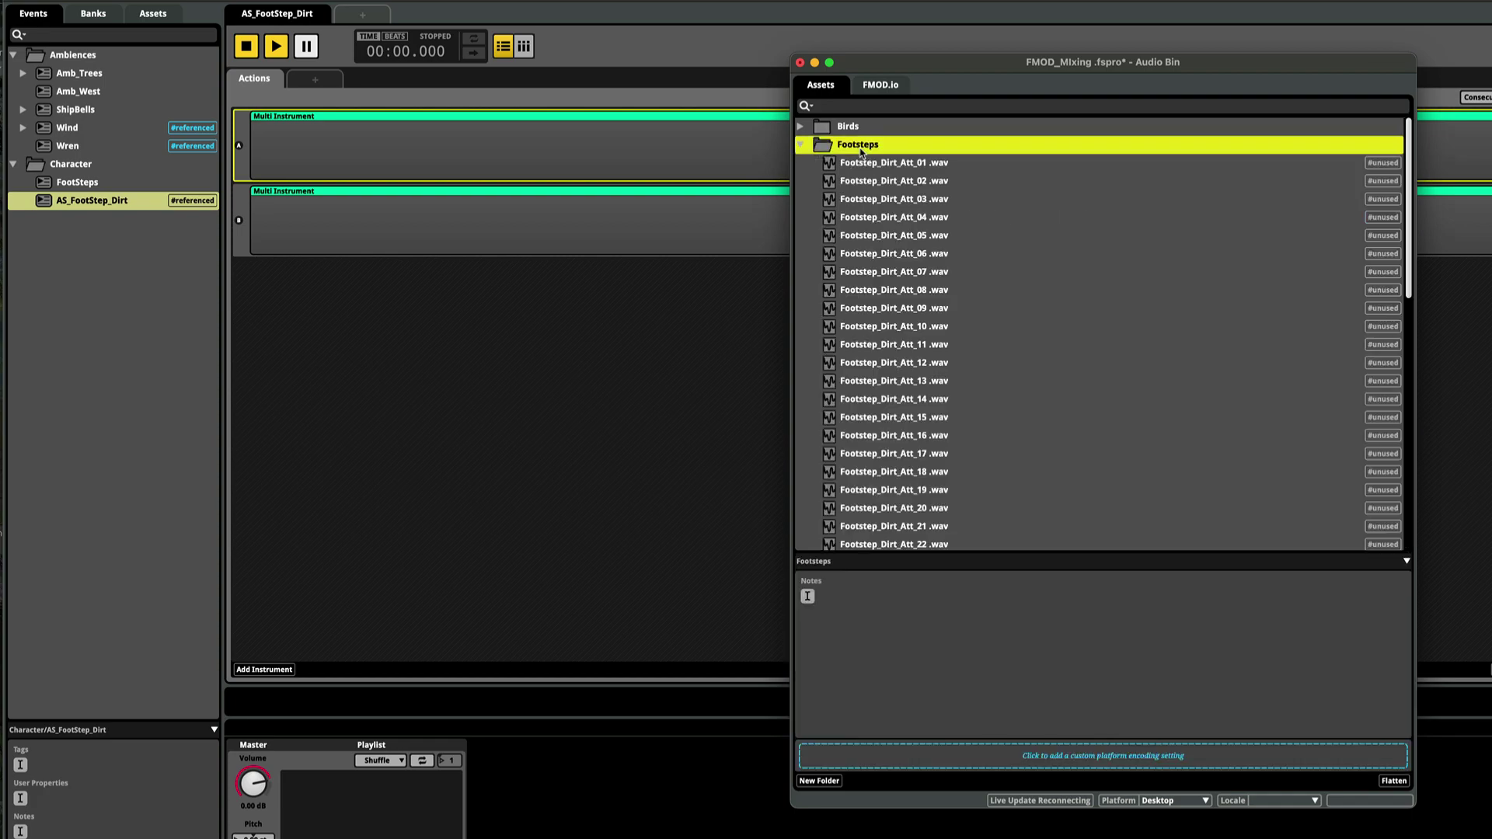
{"action": "key", "text": "Down"}
{"action": "scroll", "coordinate": [907, 306], "scroll_direction": "down", "scroll_amount": 3}
{"action": "left_click", "coordinate": [936, 443], "text": "shift"}
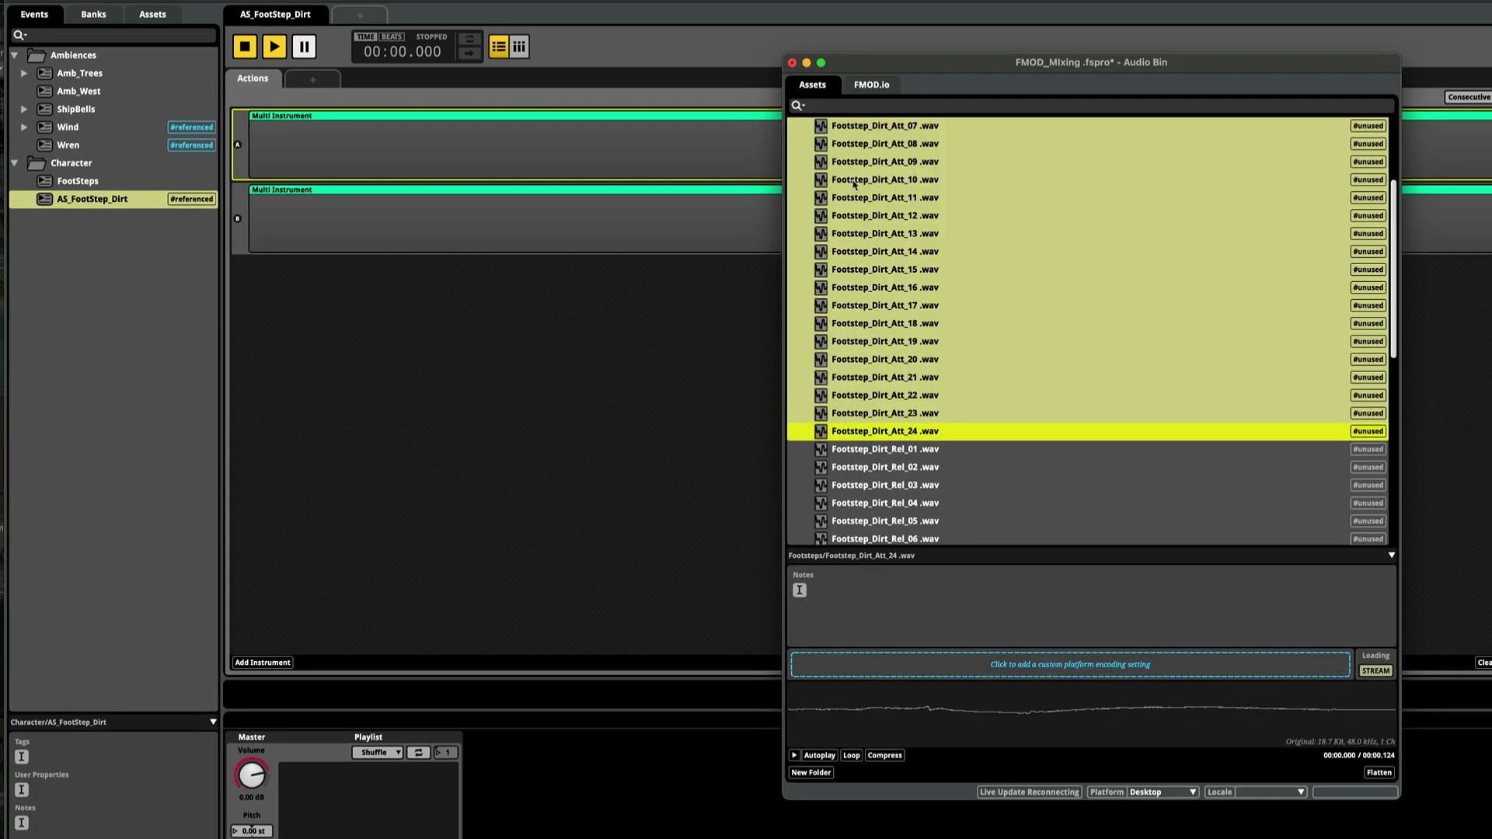
{"action": "left_click_drag", "start_coordinate": [883, 133], "coordinate": [347, 800]}
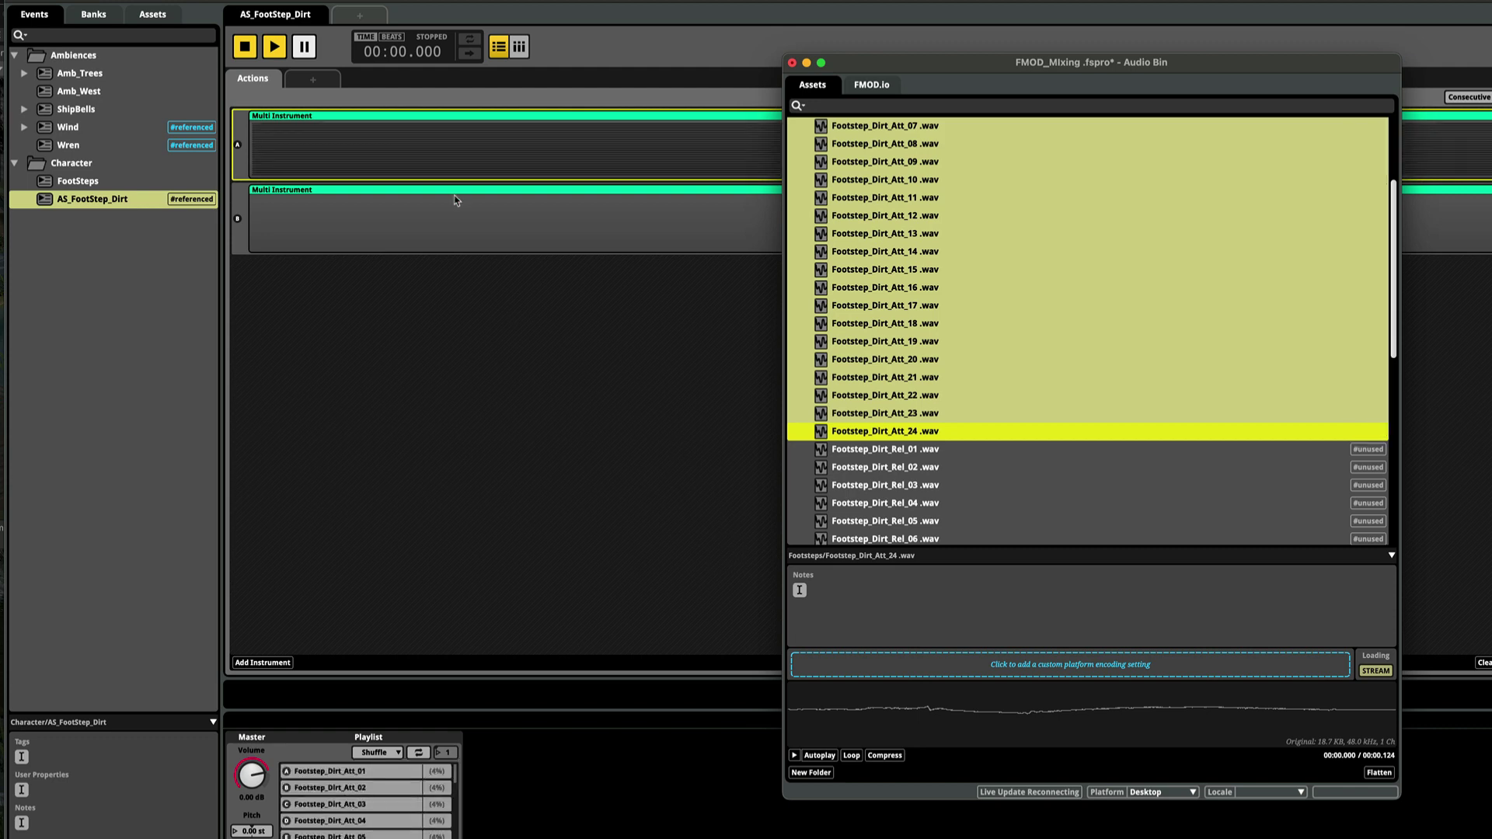
Step: Fill the second Multi Instrument's playlist with all the Footstep_Dirt_Rel files from the audio bin
{"action": "left_click", "coordinate": [601, 221]}
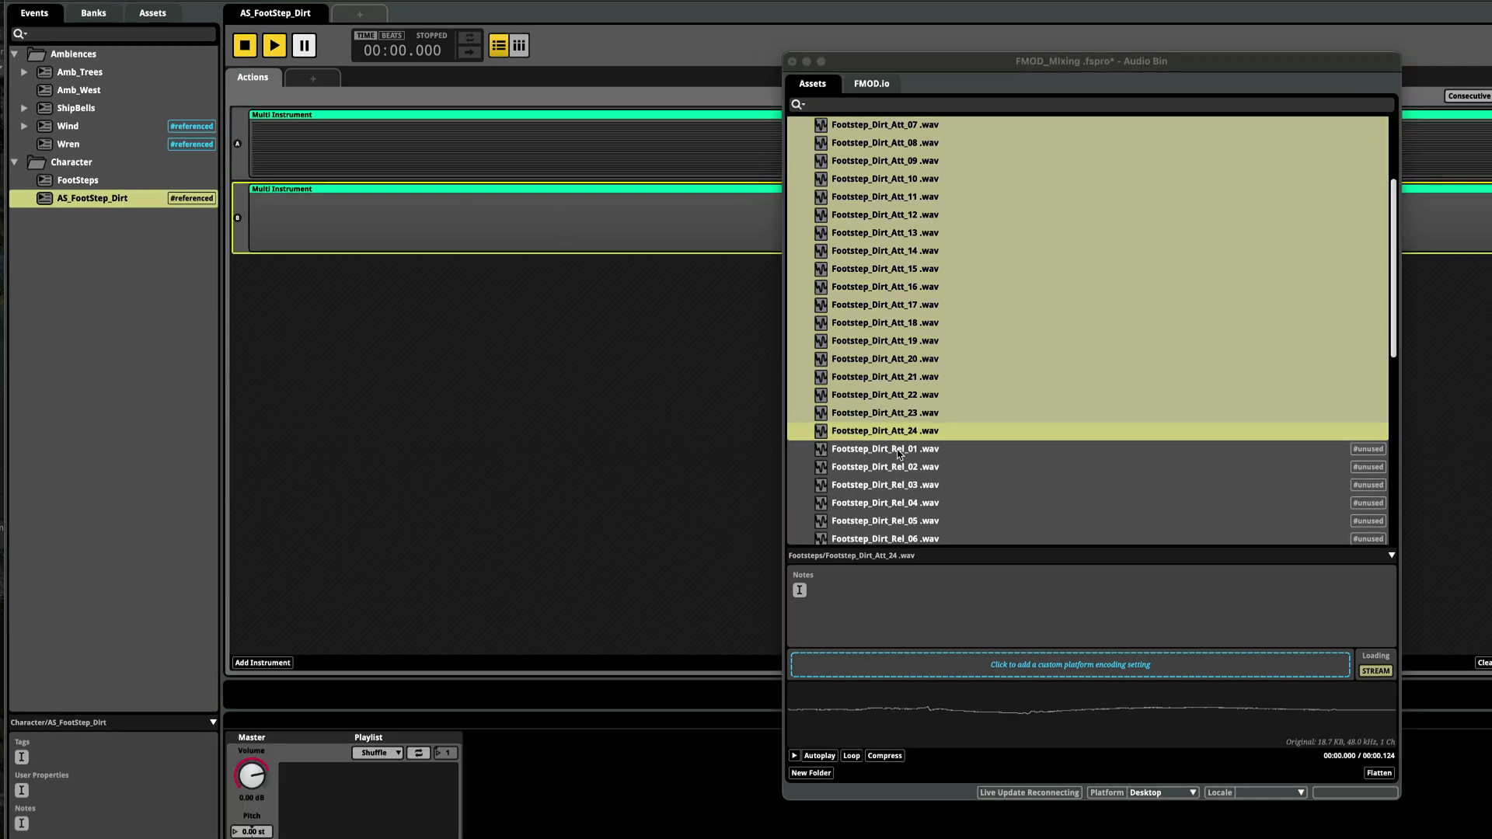
{"action": "left_click", "coordinate": [898, 455]}
{"action": "scroll", "coordinate": [898, 455], "scroll_direction": "down", "scroll_amount": 5}
{"action": "left_click", "coordinate": [886, 450], "text": "shift"}
{"action": "left_click_drag", "start_coordinate": [886, 449], "coordinate": [338, 805]}
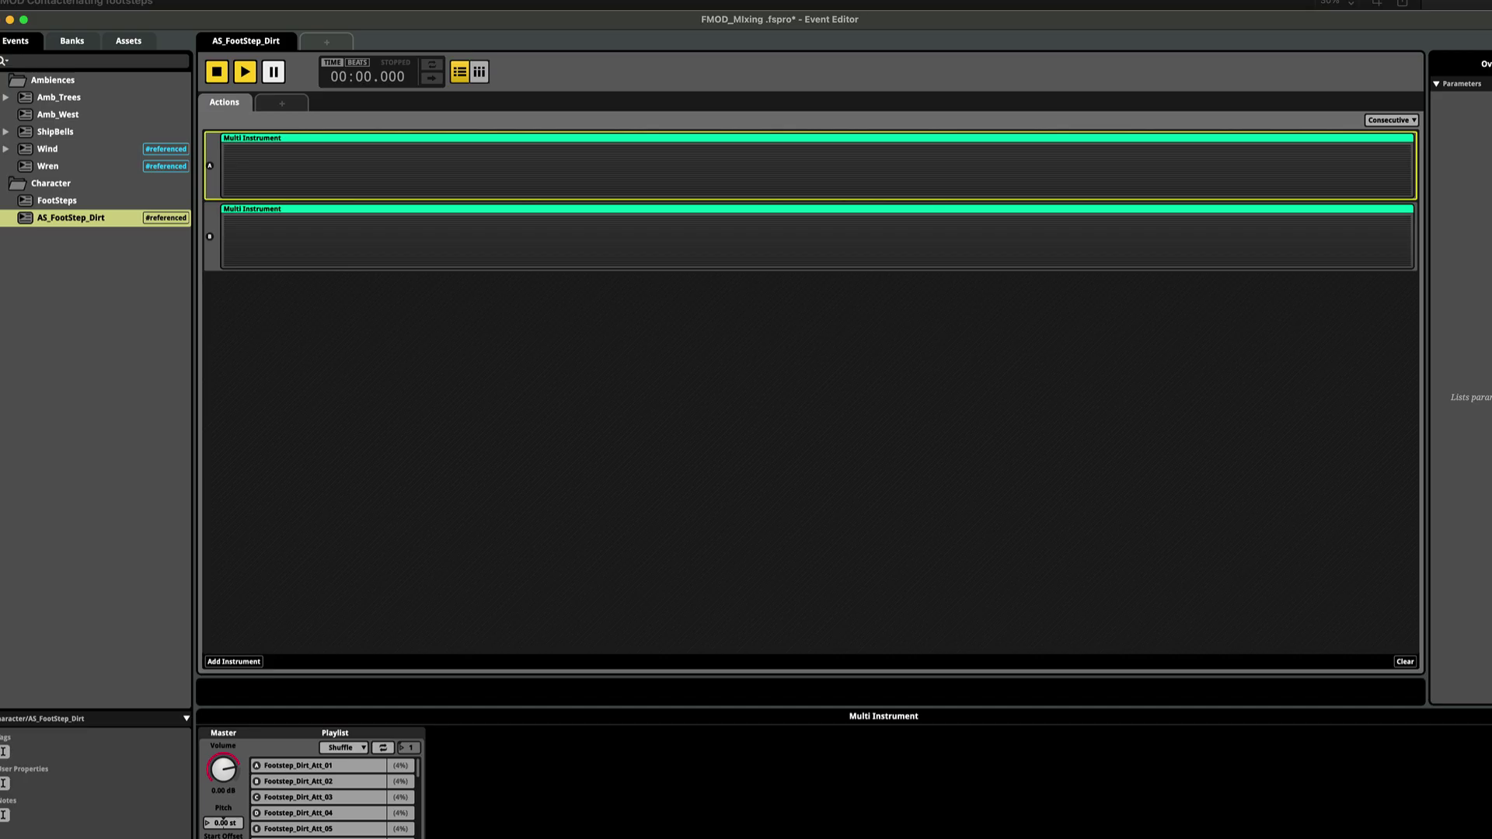
Step: Audition the AS_FootStep_Dirt event repeatedly to check how the attack and release samples combine
{"action": "scroll", "coordinate": [810, 201], "scroll_direction": "up", "scroll_amount": 5}
{"action": "key", "text": "space"}
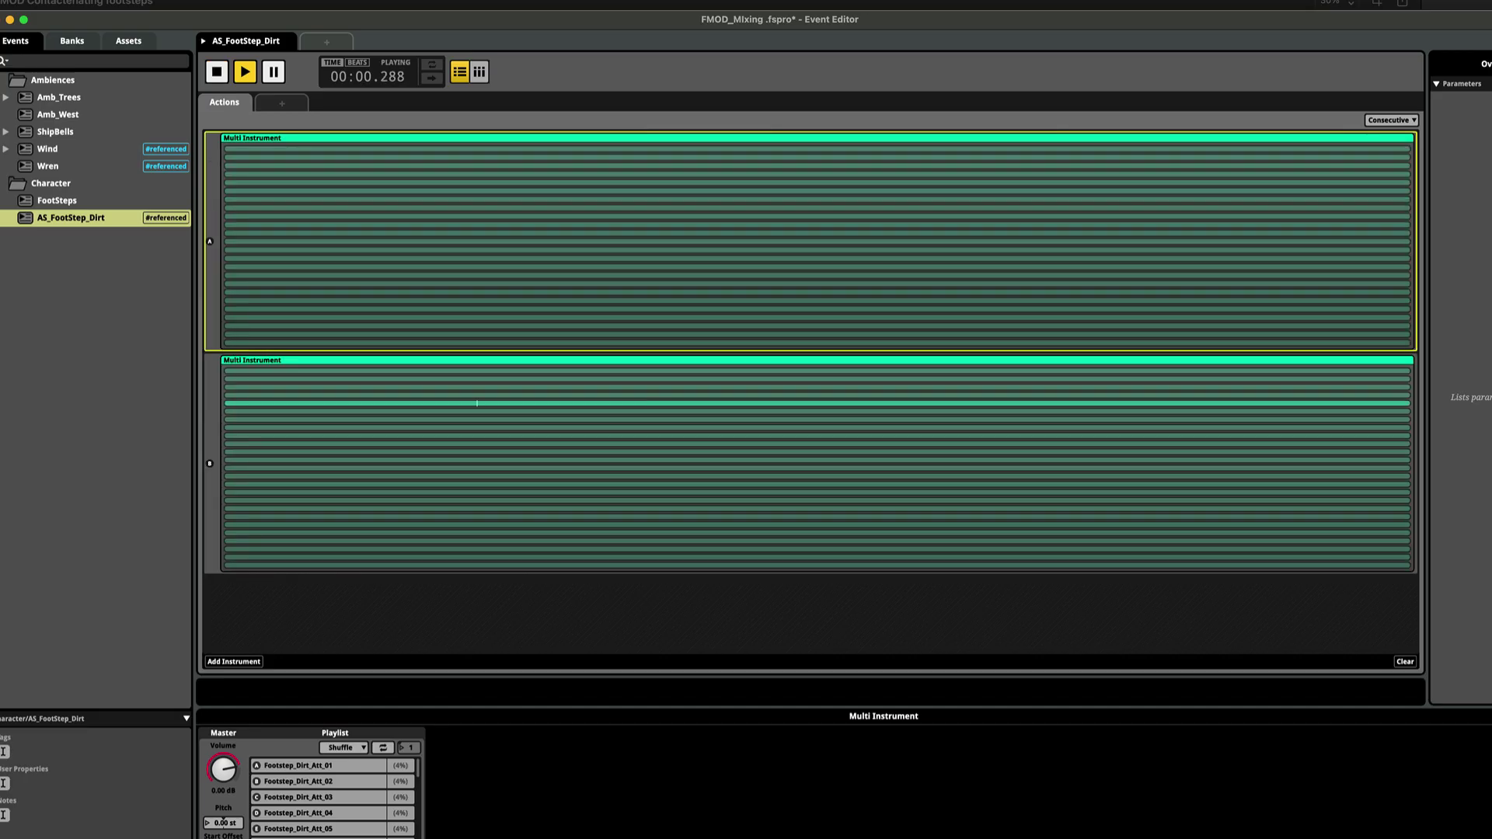
{"action": "key", "text": "space"}
{"action": "key", "text": "space"}
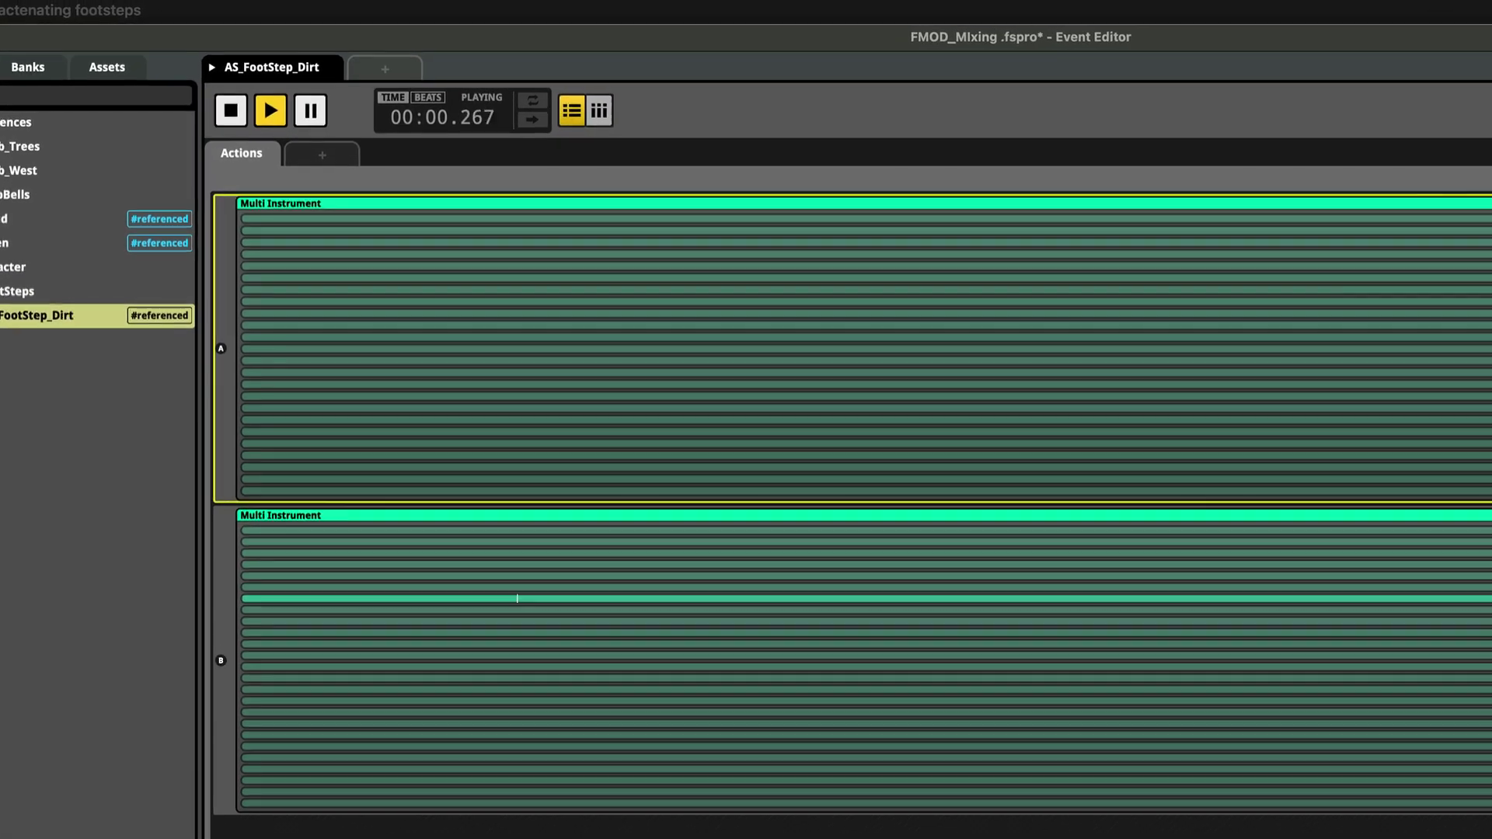
{"action": "key", "text": "space"}
{"action": "key", "text": "space"}
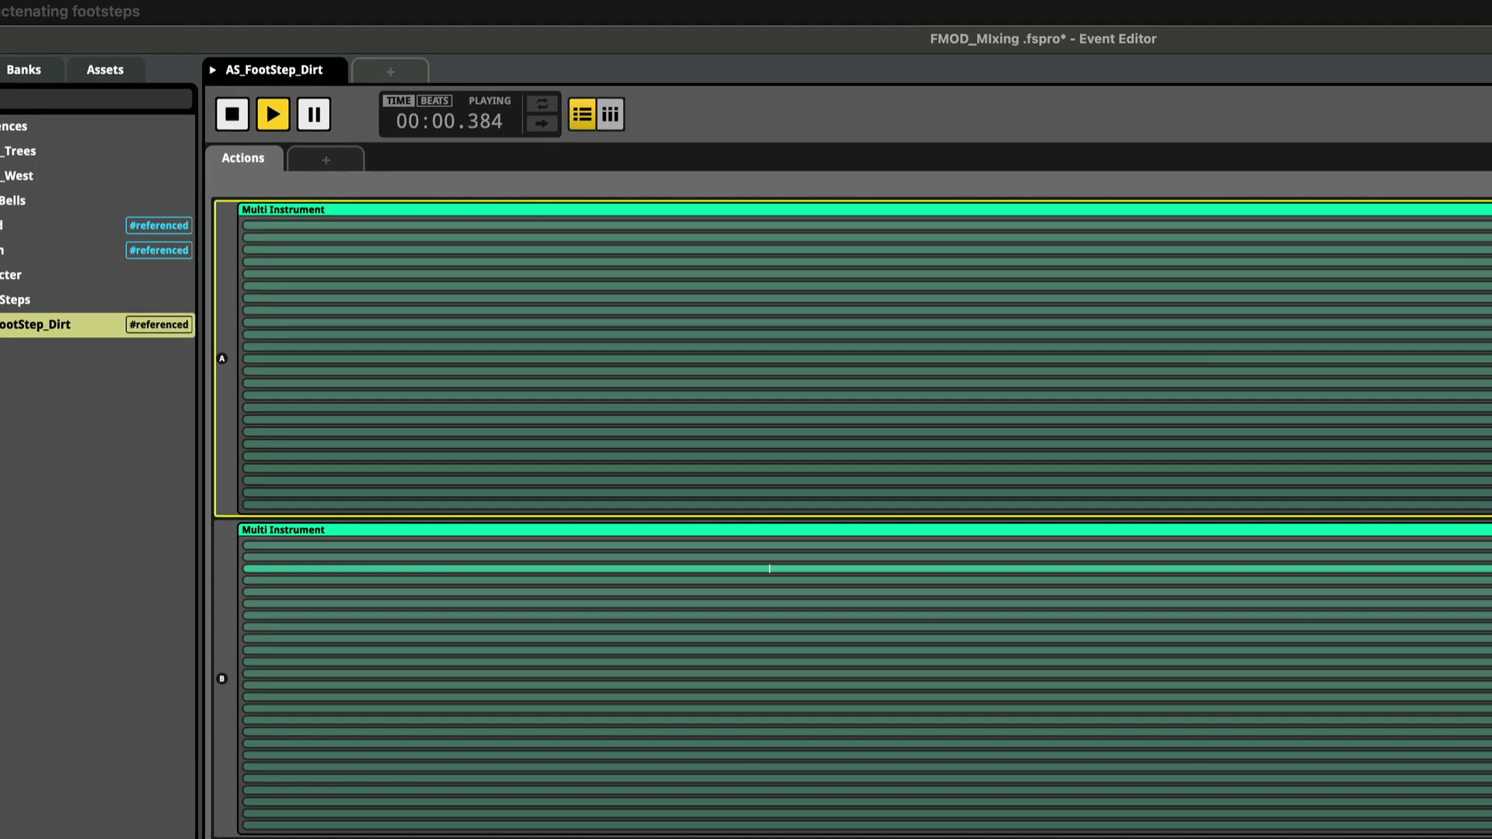
{"action": "key", "text": "space"}
{"action": "key", "text": "space"}
{"action": "key", "text": "space"}
{"action": "key", "text": "space"}
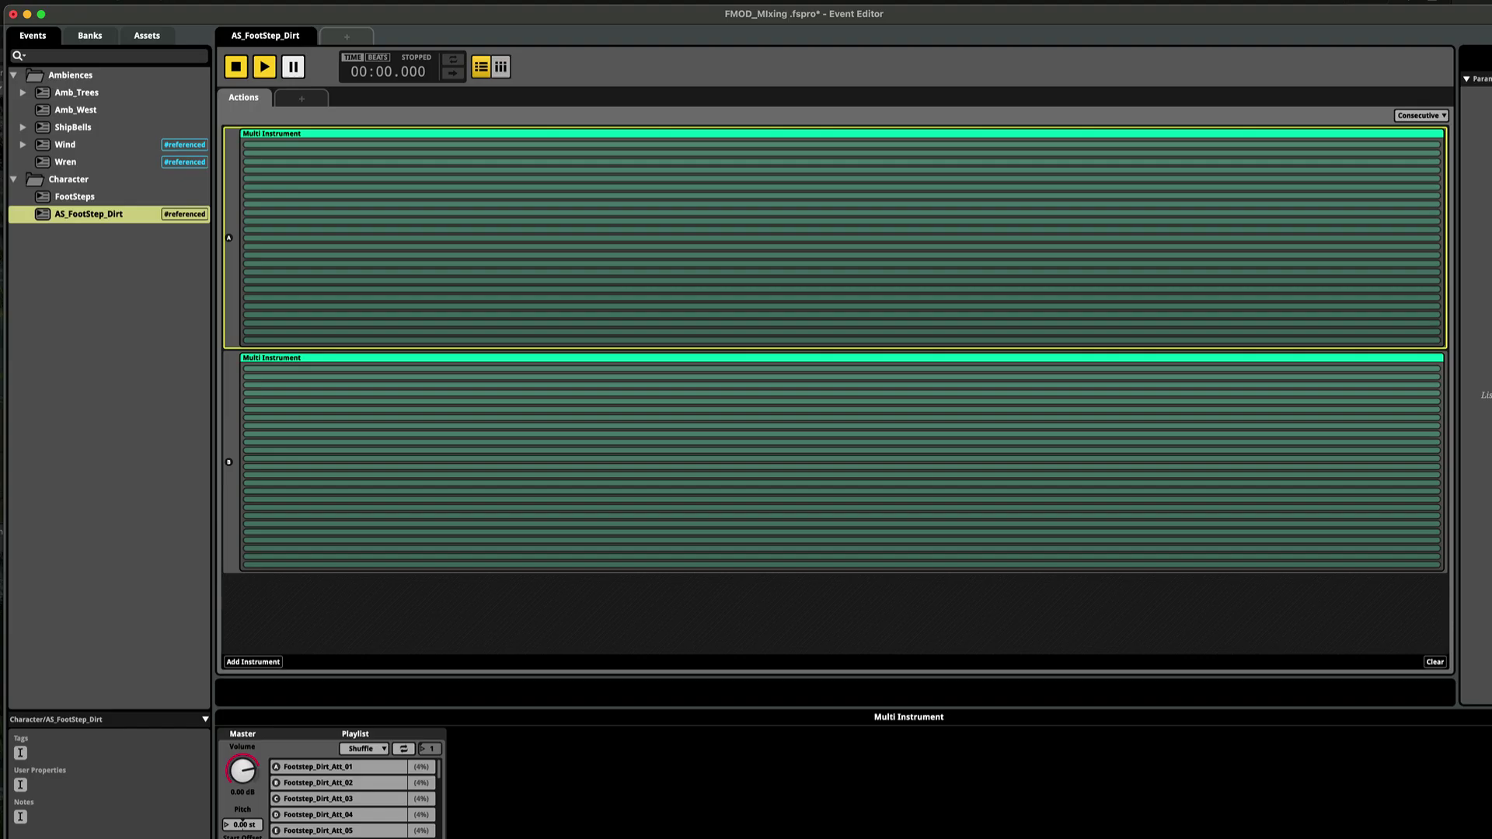
Step: Add AHDSR modulation to the event fader's volume, set its attack to 960 ms, and play the event
{"action": "key", "text": "Escape"}
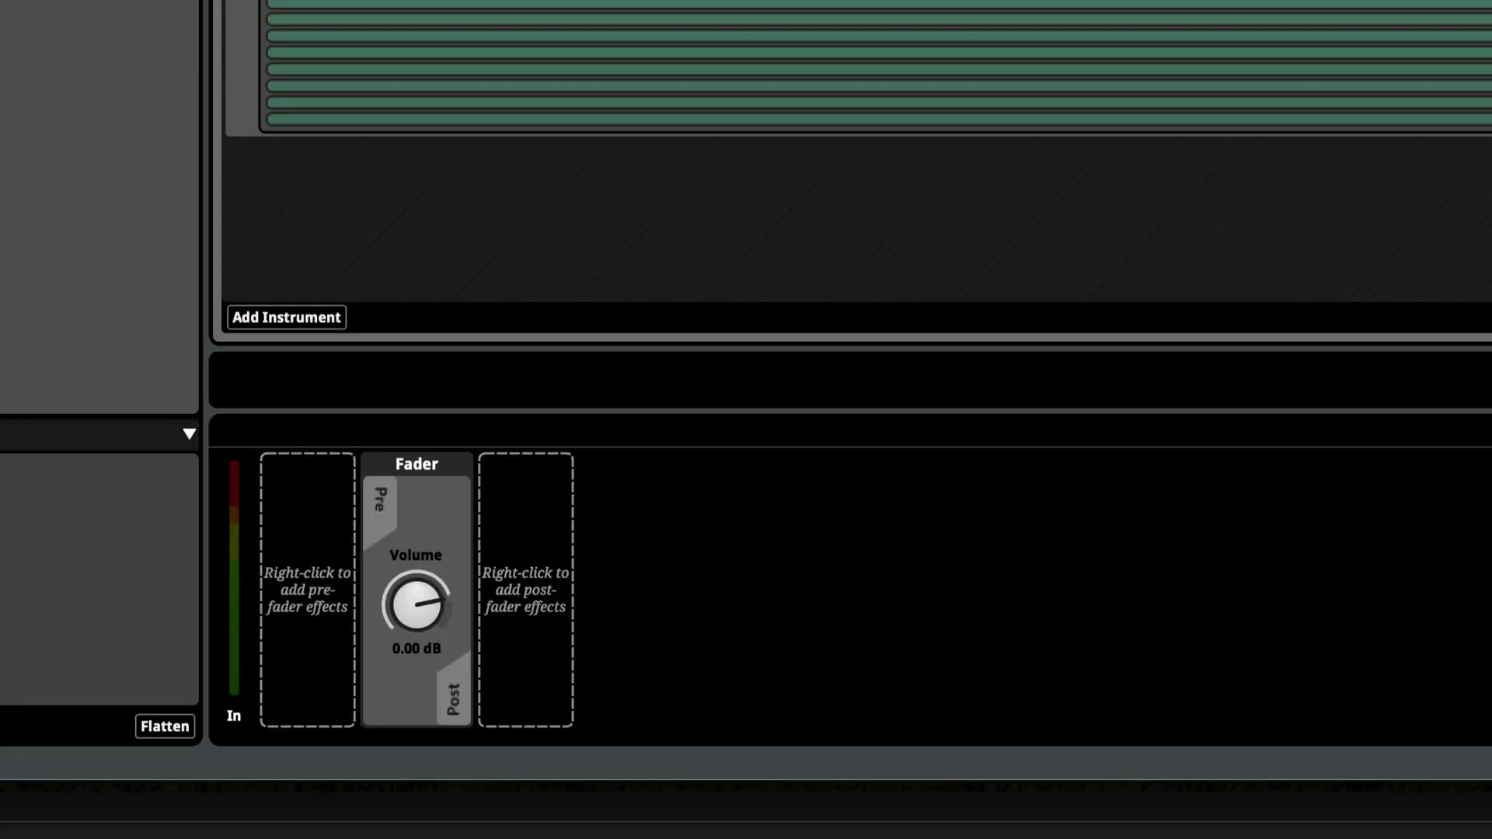
{"action": "right_click", "coordinate": [317, 802]}
{"action": "mouse_move", "coordinate": [369, 822]}
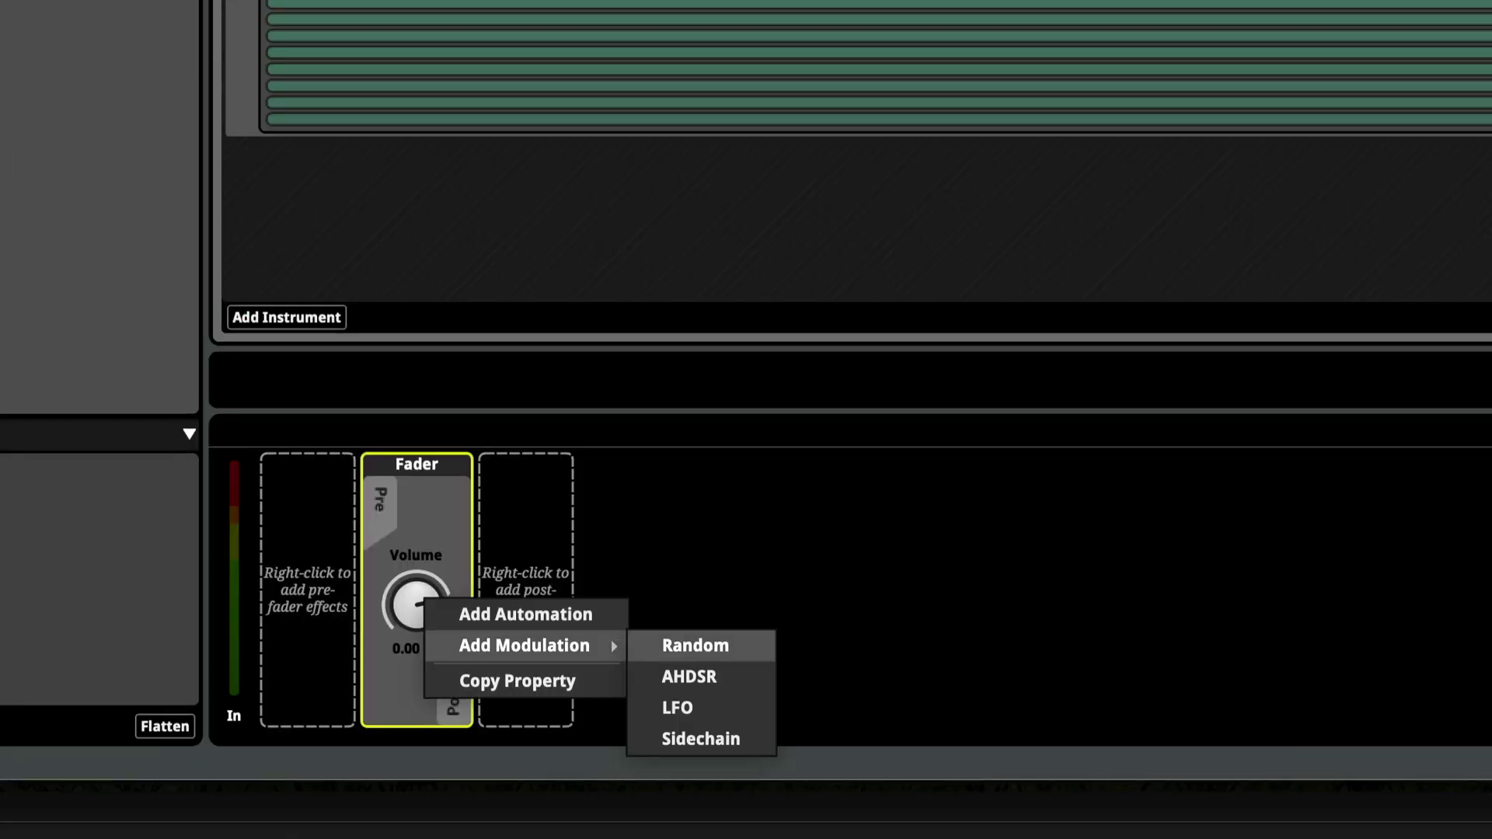
{"action": "left_click", "coordinate": [688, 677]}
{"action": "left_click_drag", "start_coordinate": [550, 664], "coordinate": [544, 665]}
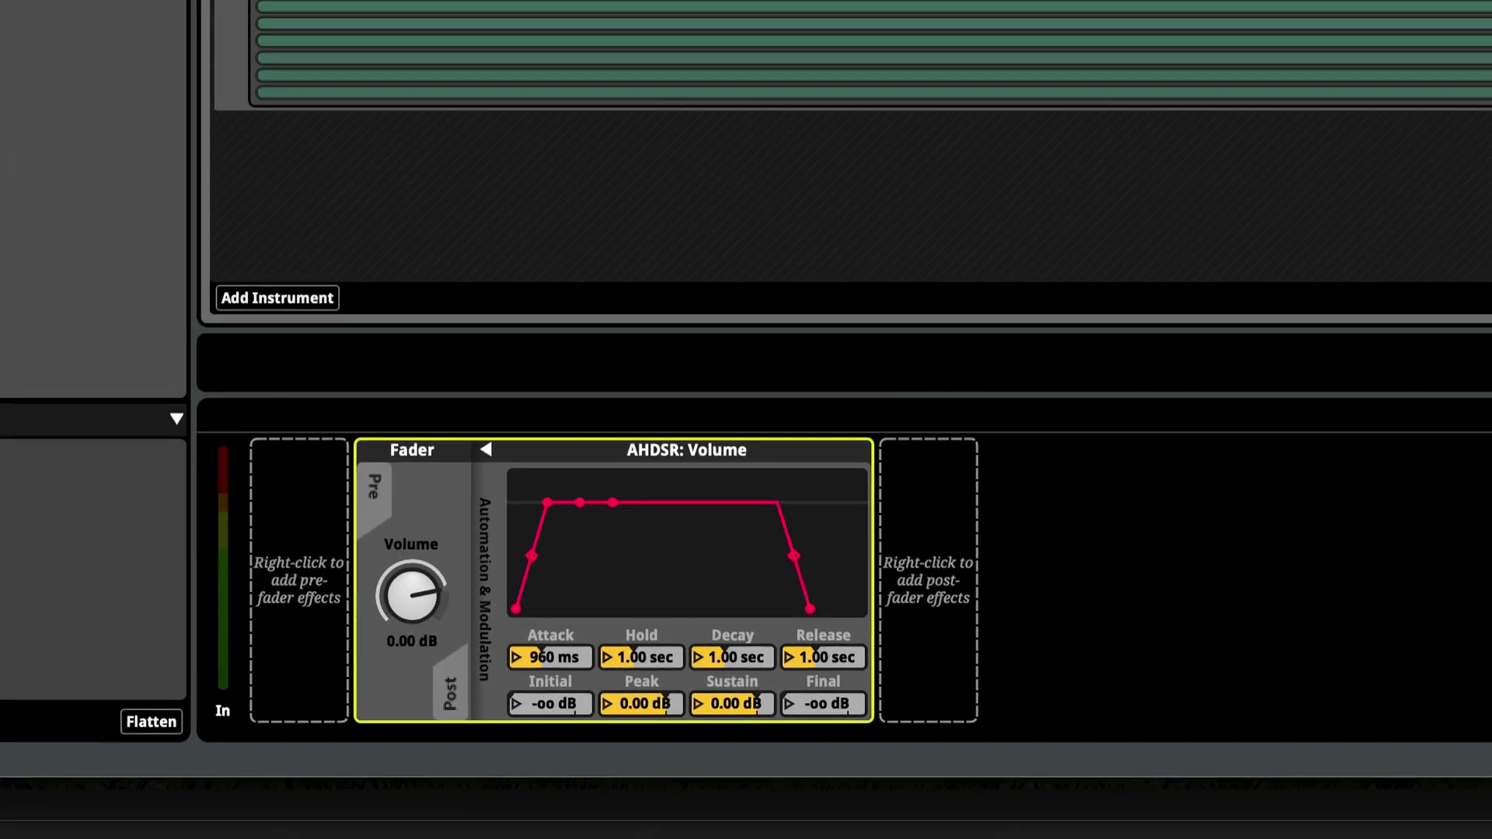
{"action": "key", "text": "space"}
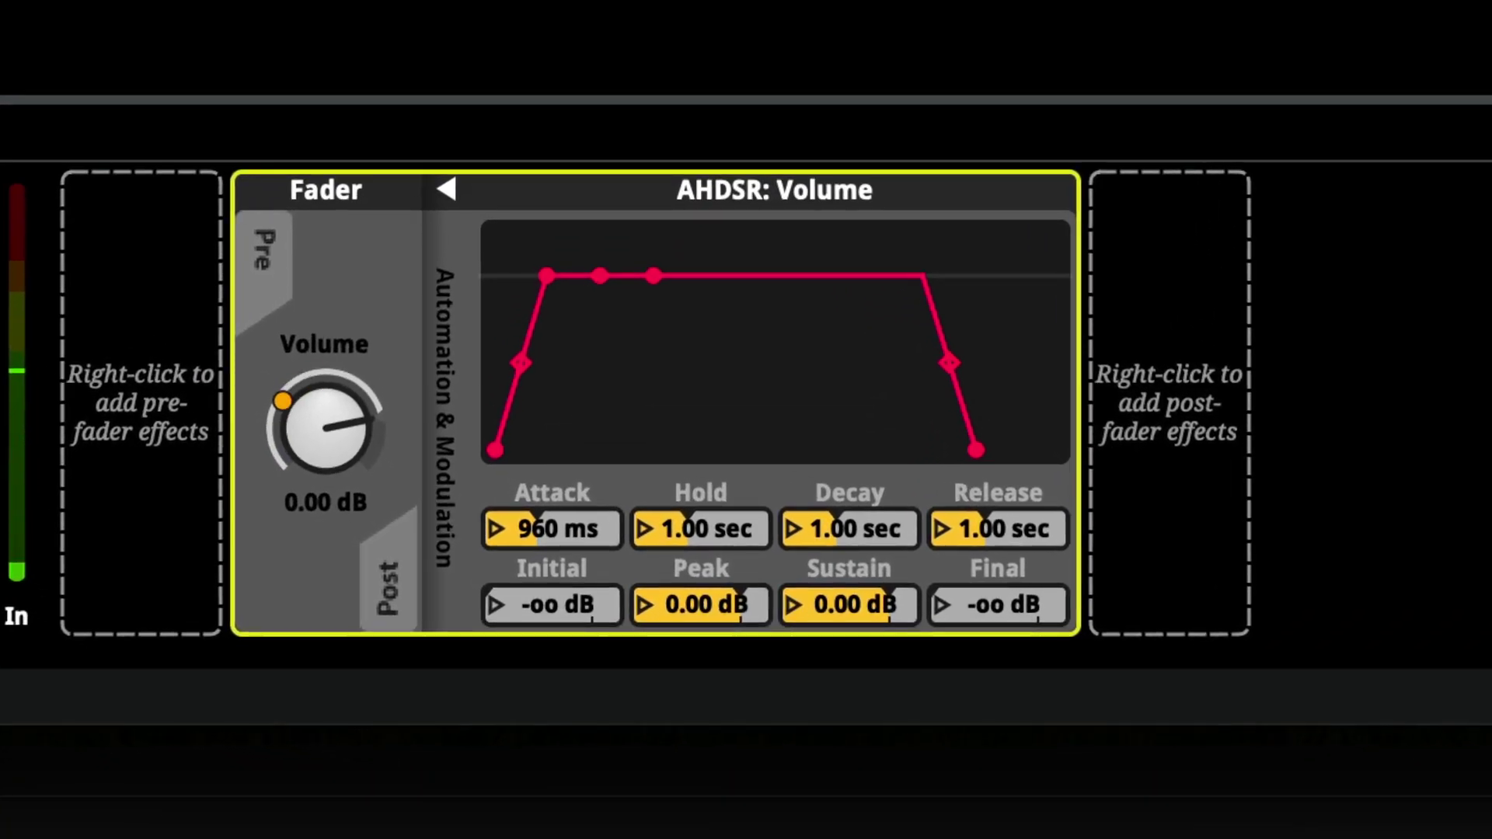
Step: Set the AHDSR volume attack and hold to 0 ms, lower the sustain to the minimum, and audition the event
{"action": "left_click_drag", "start_coordinate": [536, 529], "coordinate": [485, 529]}
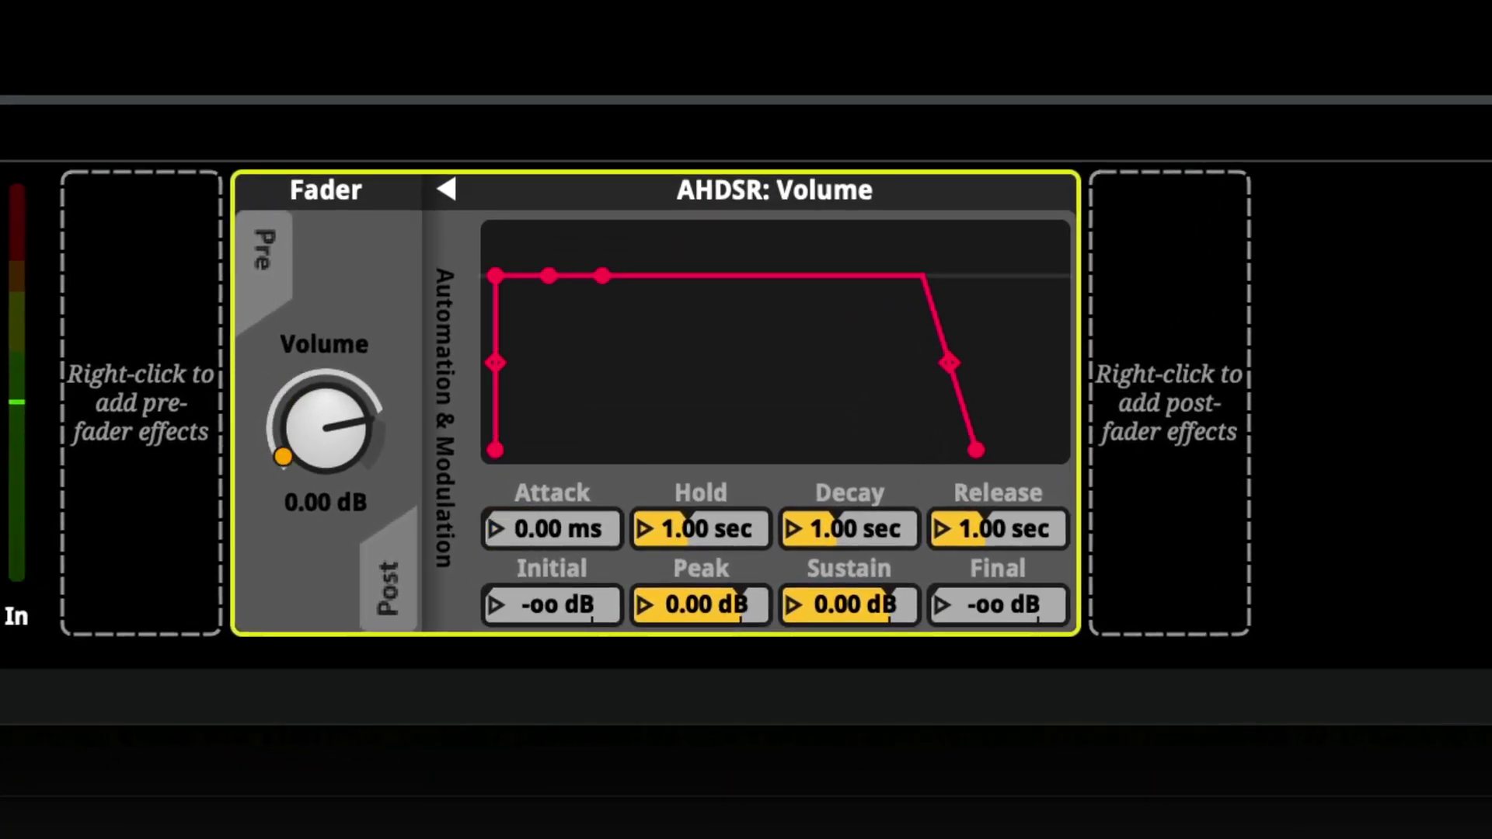
{"action": "left_click_drag", "start_coordinate": [687, 528], "coordinate": [634, 528]}
{"action": "left_click_drag", "start_coordinate": [549, 275], "coordinate": [546, 449]}
{"action": "mouse_move", "coordinate": [495, 276]}
{"action": "left_mouse_down"}
{"action": "mouse_move", "coordinate": [495, 376]}
{"action": "mouse_move", "coordinate": [495, 275]}
{"action": "mouse_move", "coordinate": [495, 296]}
{"action": "left_mouse_up"}
{"action": "left_click_drag", "start_coordinate": [699, 613], "coordinate": [699, 598]}
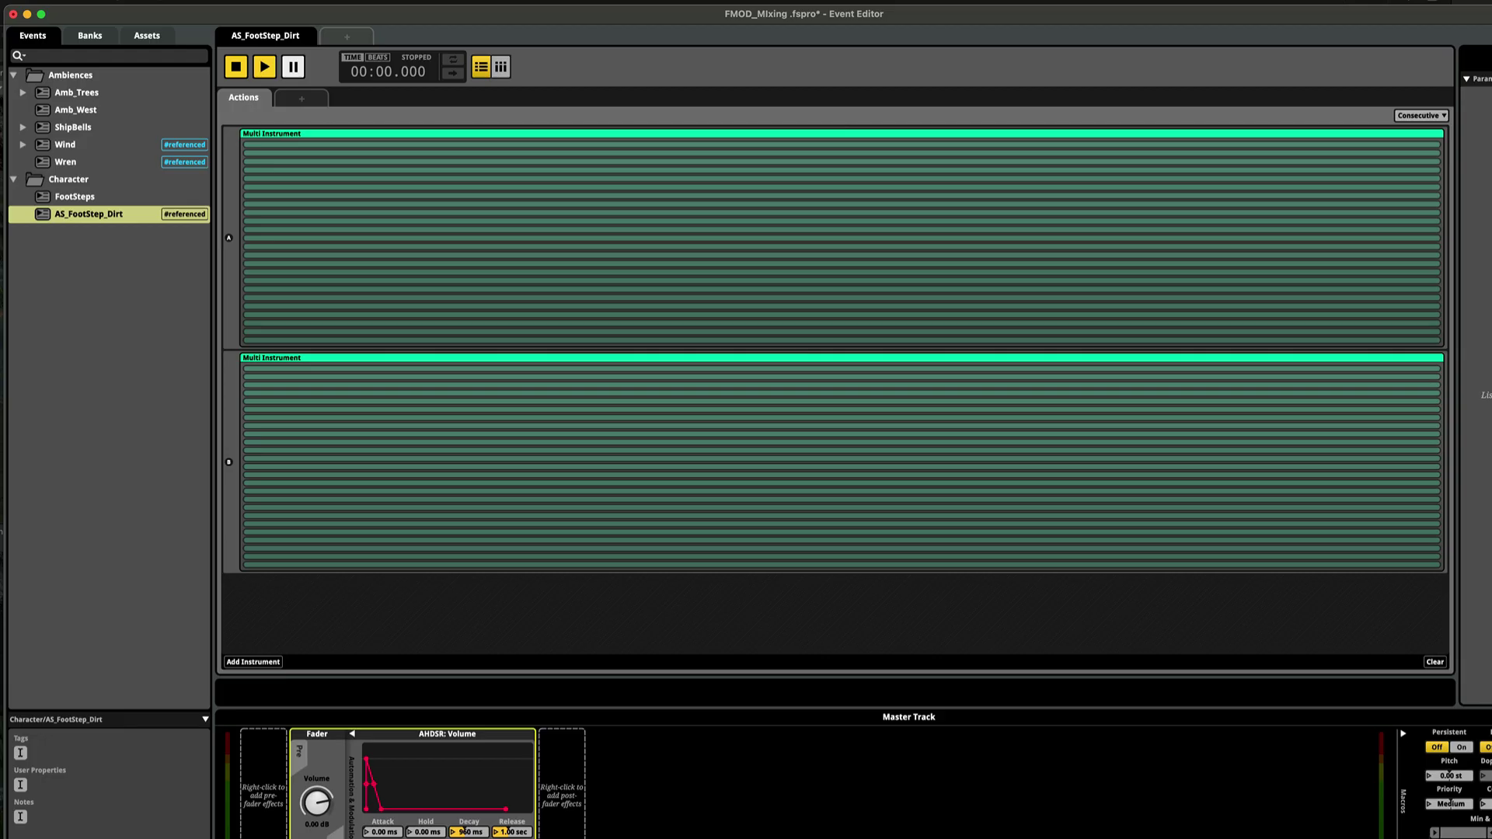
{"action": "key", "text": "space"}
{"action": "key", "text": "space"}
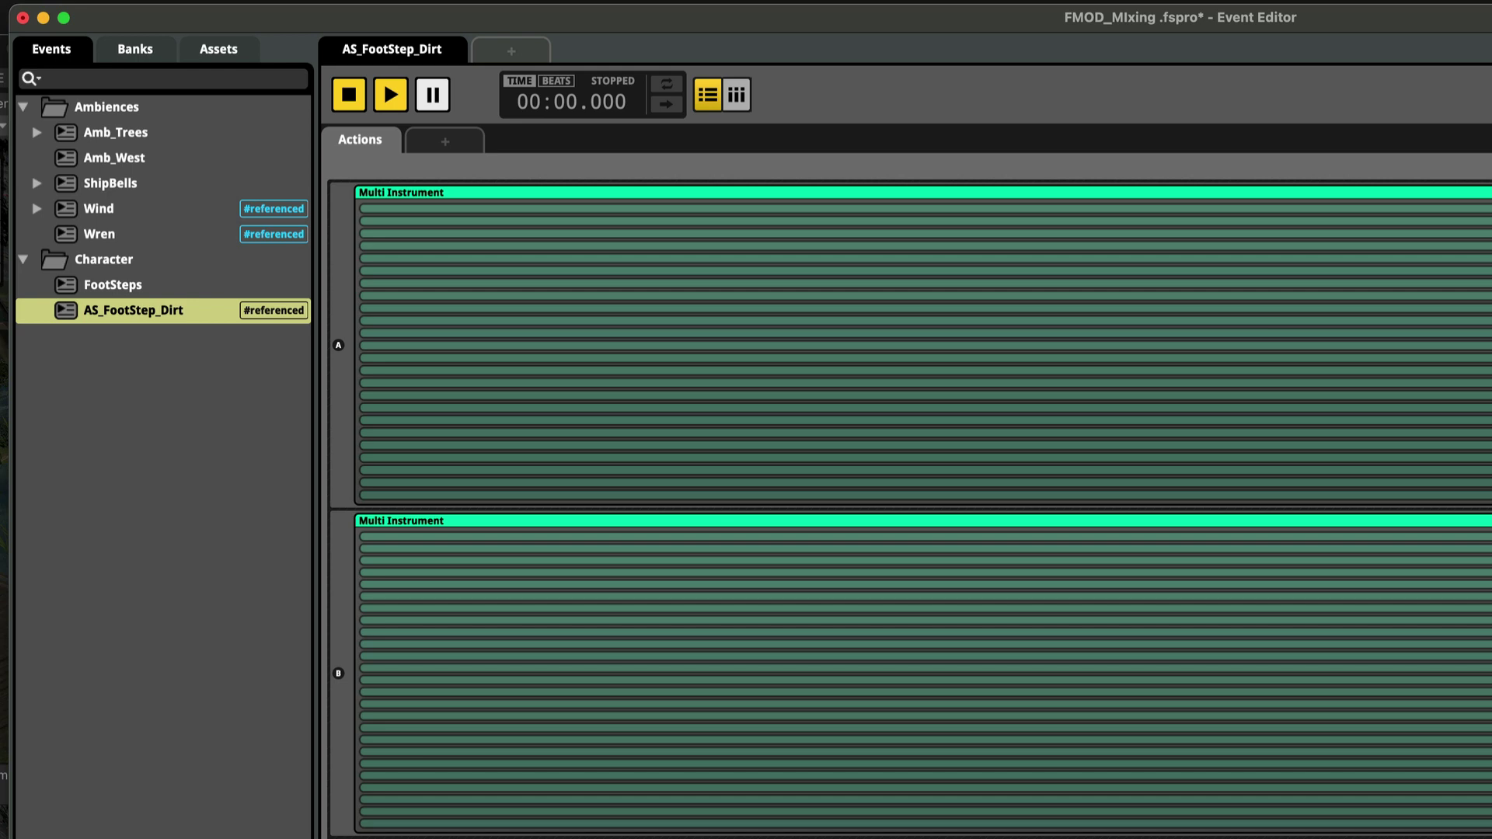
Step: Add the AS_FootStep_Dirt event as a referenced instrument on the Audio 1 track of the FootSteps event
{"action": "left_click", "coordinate": [156, 288]}
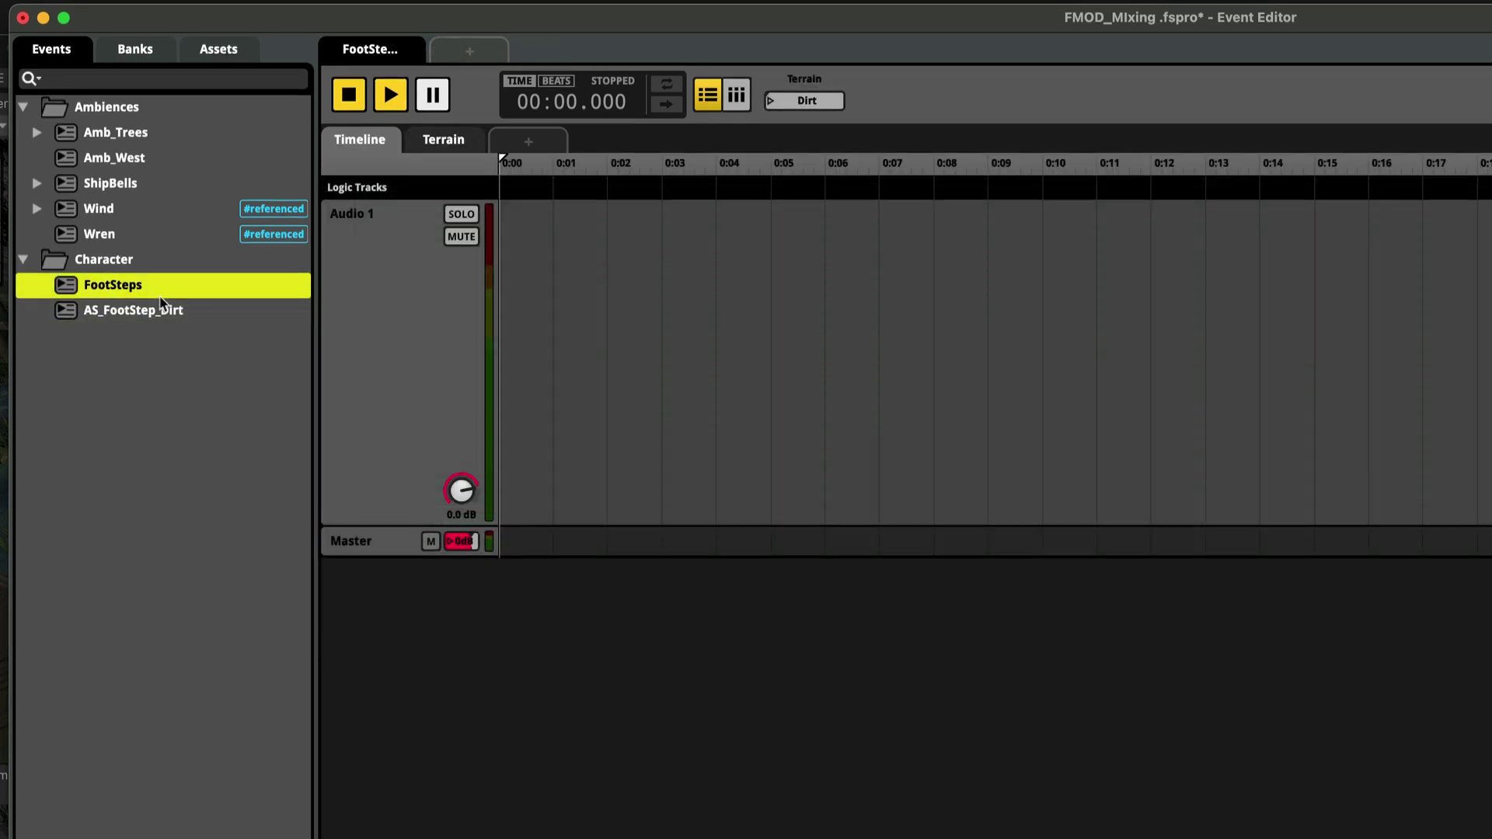
{"action": "left_click", "coordinate": [438, 144]}
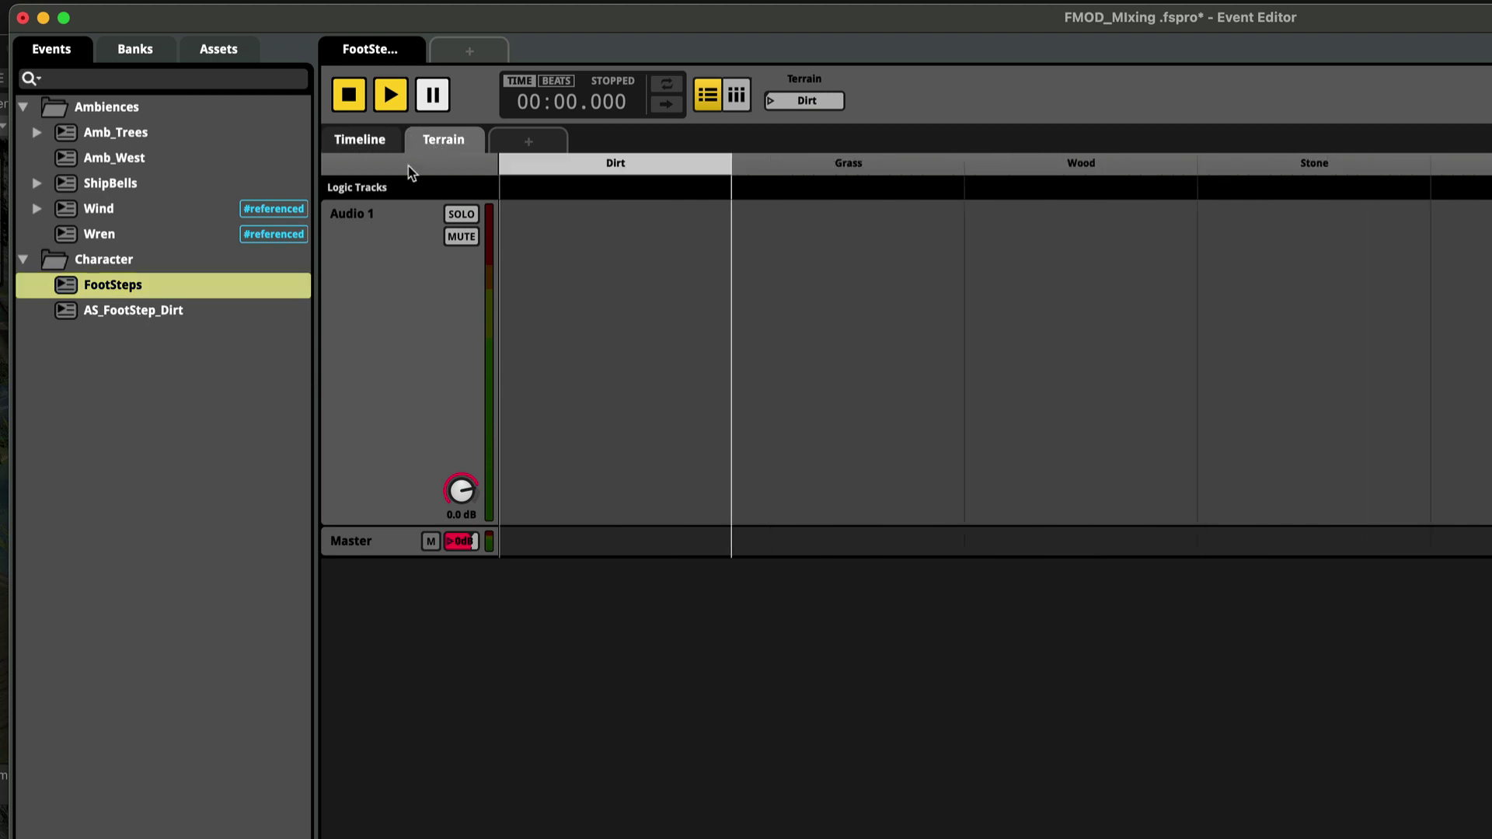
{"action": "left_click_drag", "start_coordinate": [128, 313], "coordinate": [626, 251]}
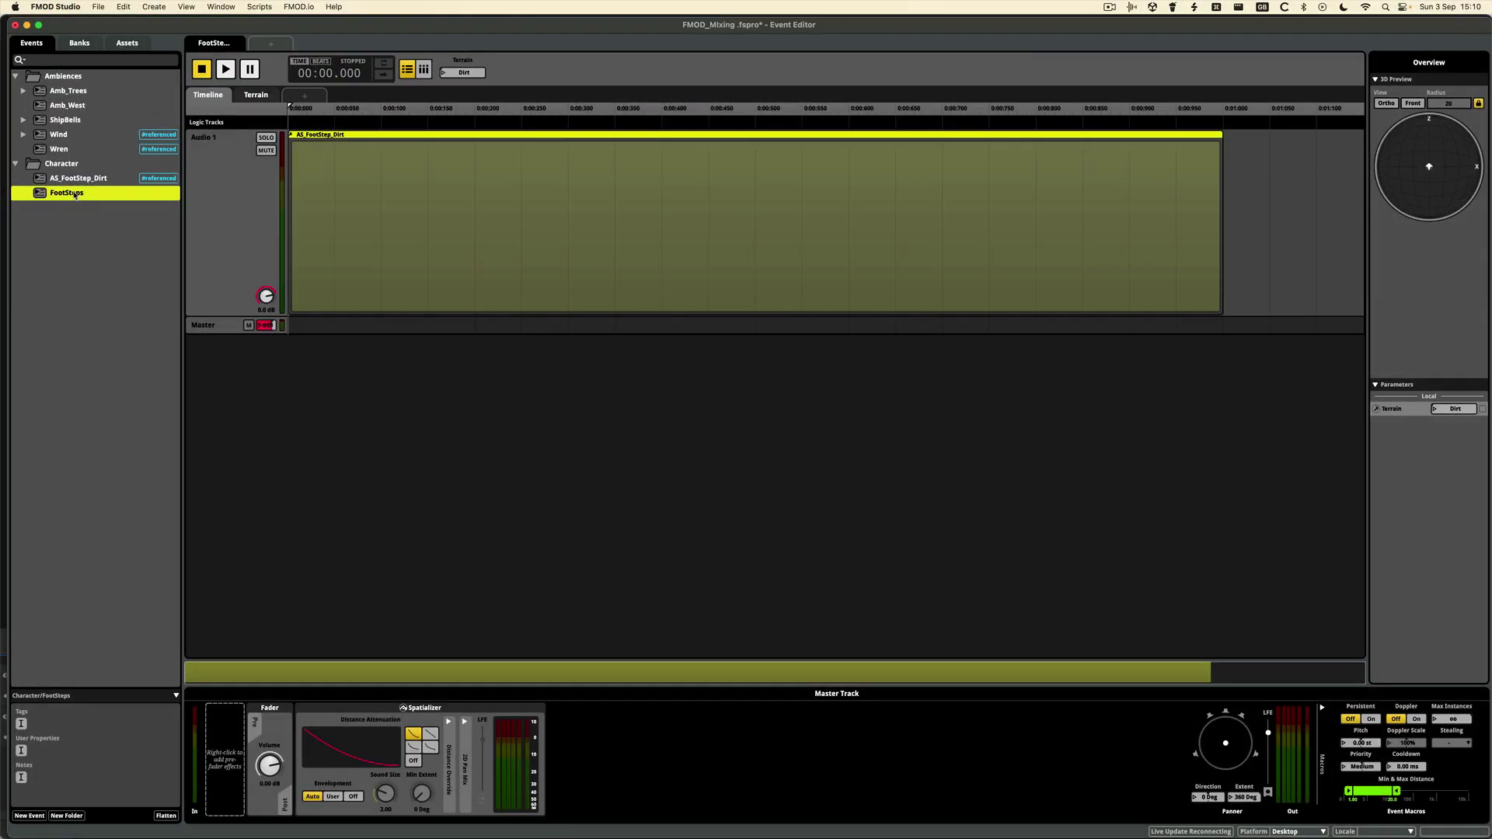
Step: Copy the FootSteps event's path and paste it into the Fmod Event field of PlayerArmature's Foot Steps Manager script in Unity
{"action": "right_click", "coordinate": [75, 195]}
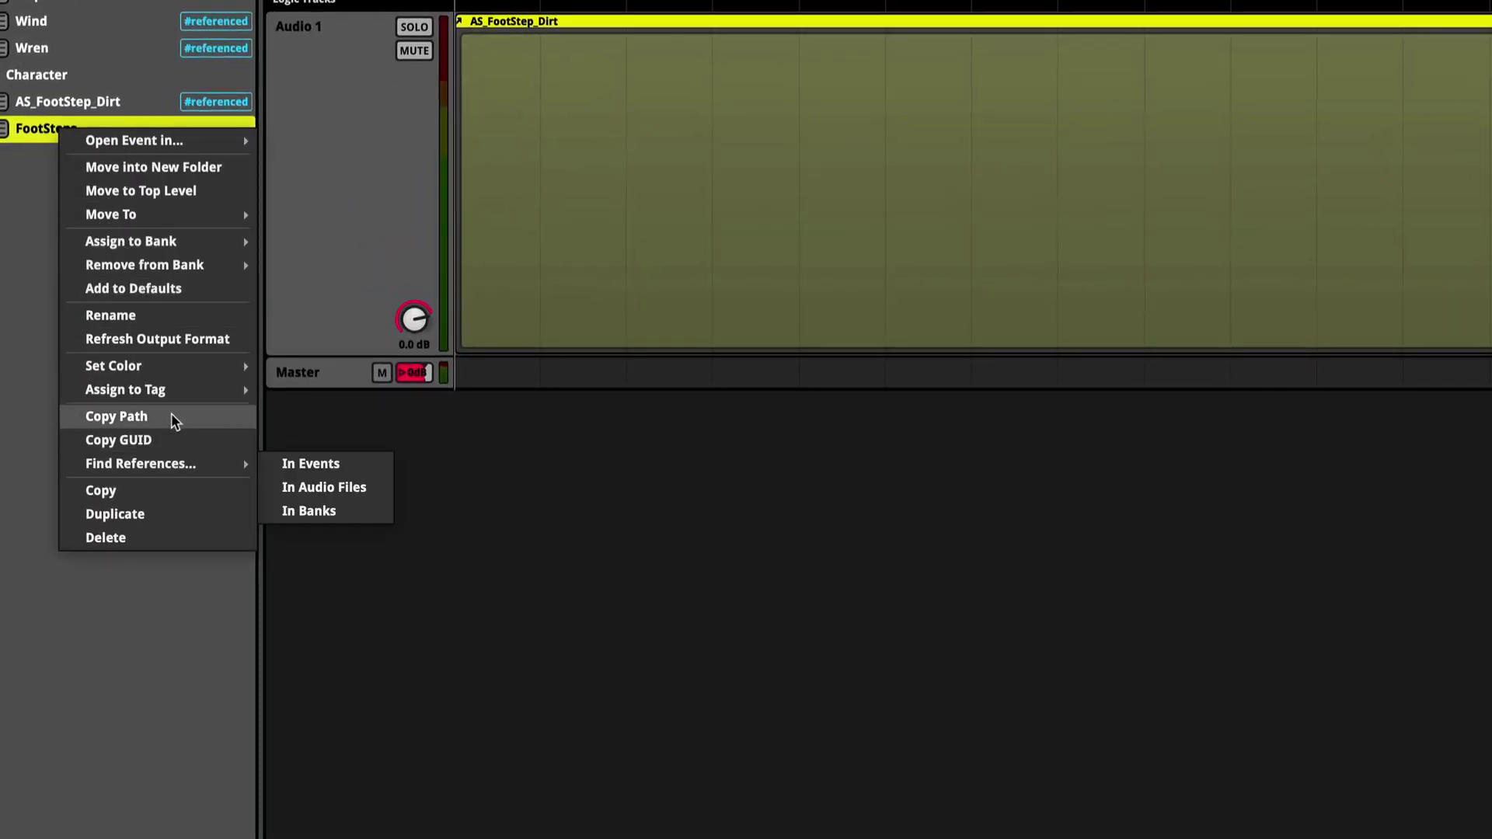
{"action": "left_click", "coordinate": [117, 416]}
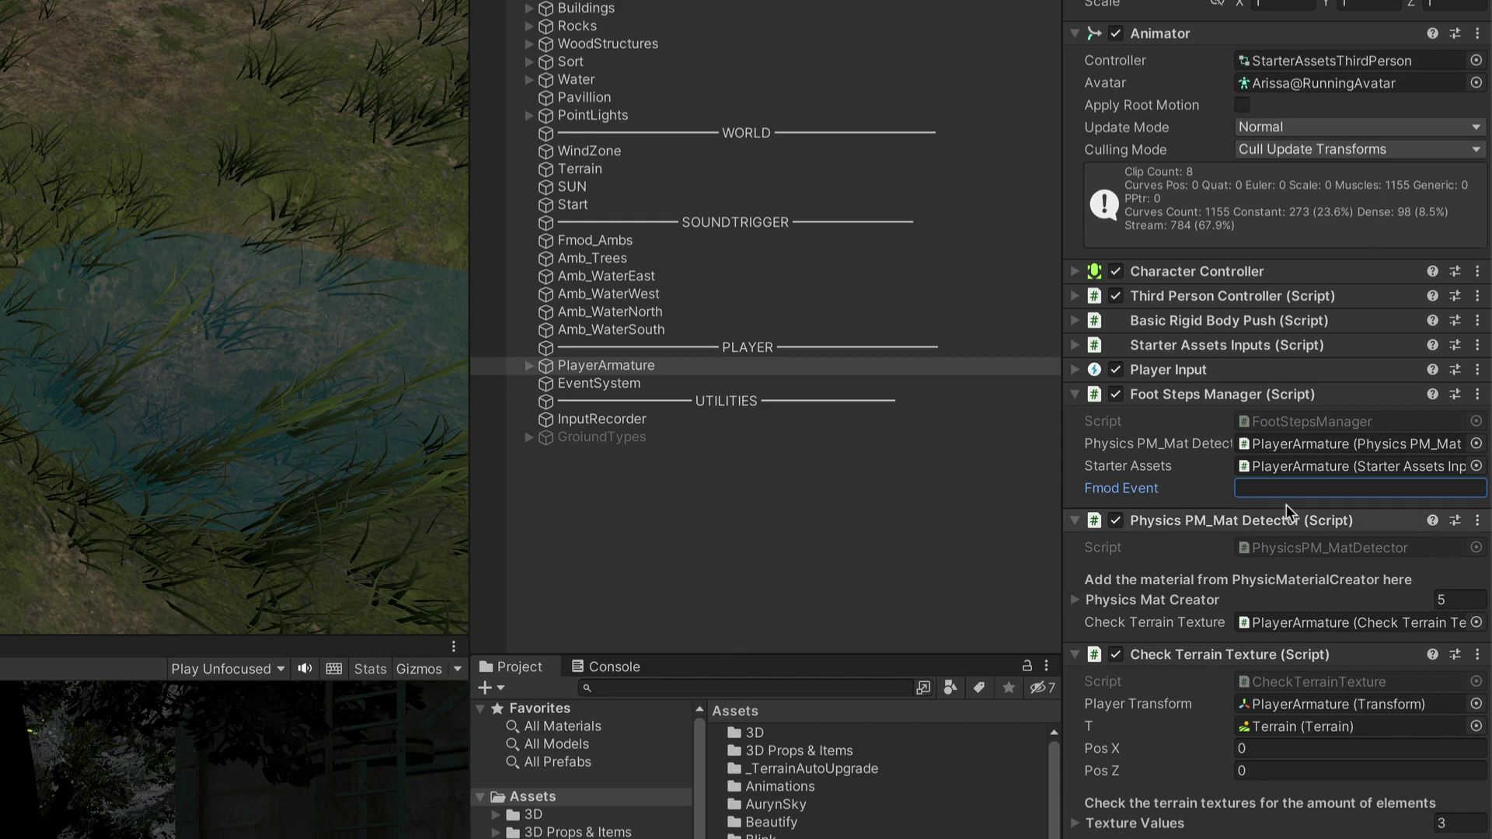
{"action": "right_click", "coordinate": [1263, 488]}
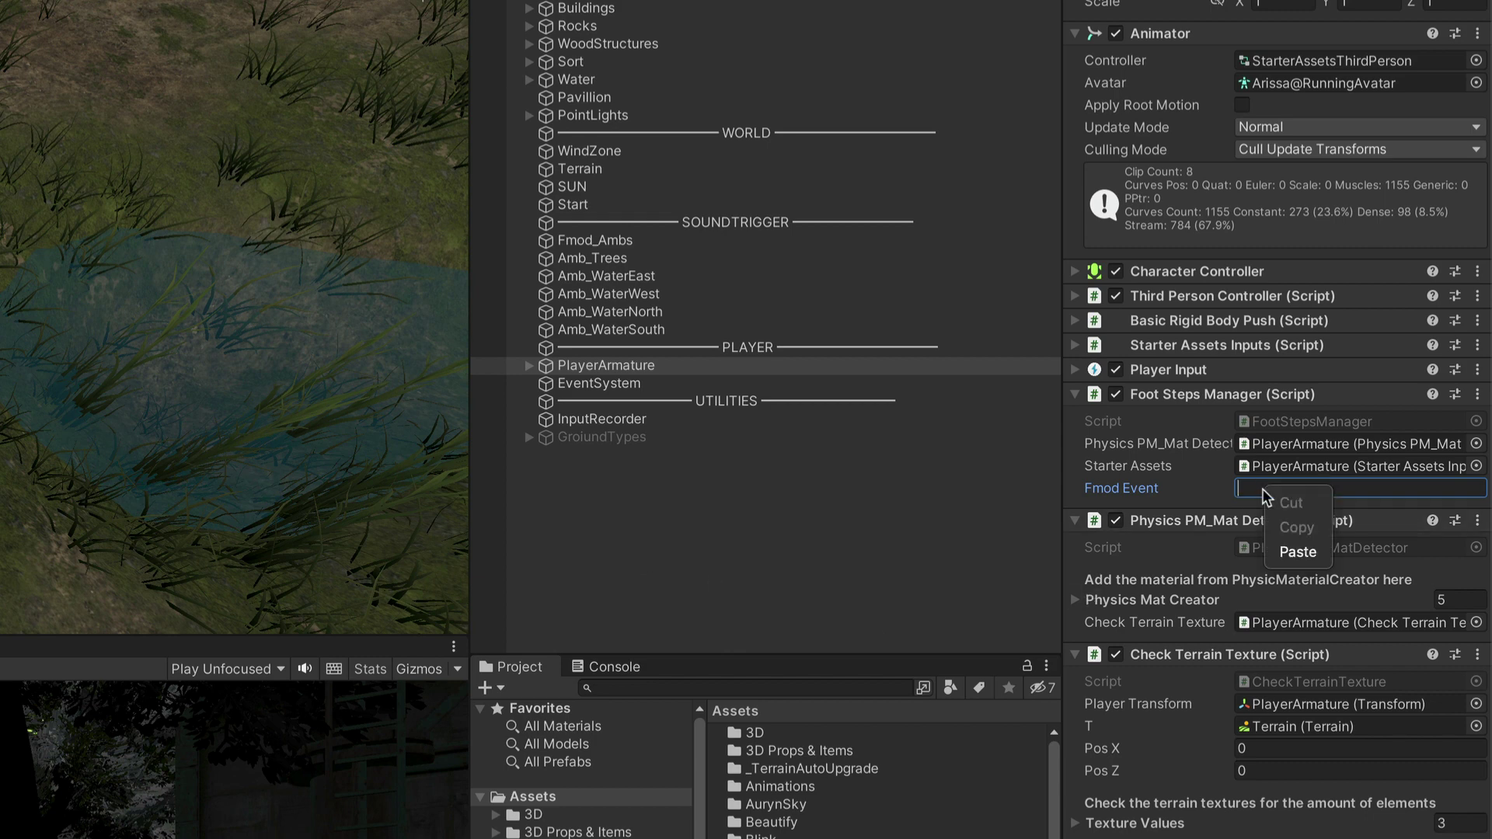
{"action": "left_click", "coordinate": [1311, 557]}
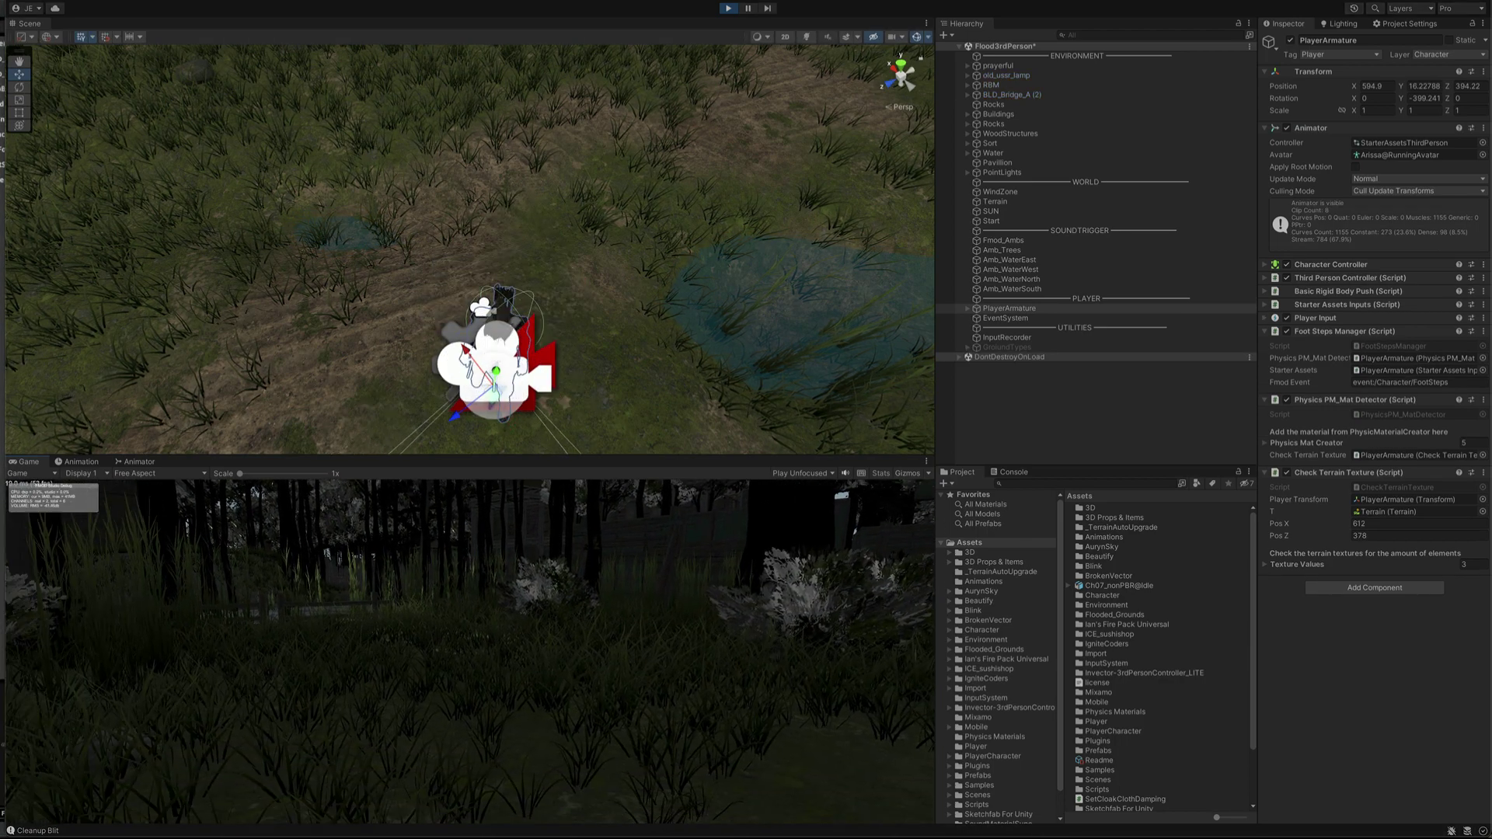
Step: Walk forward in the running game, switch to the FMOD Studio mixer, and mute the Ambs group
{"action": "key", "text": "w"}
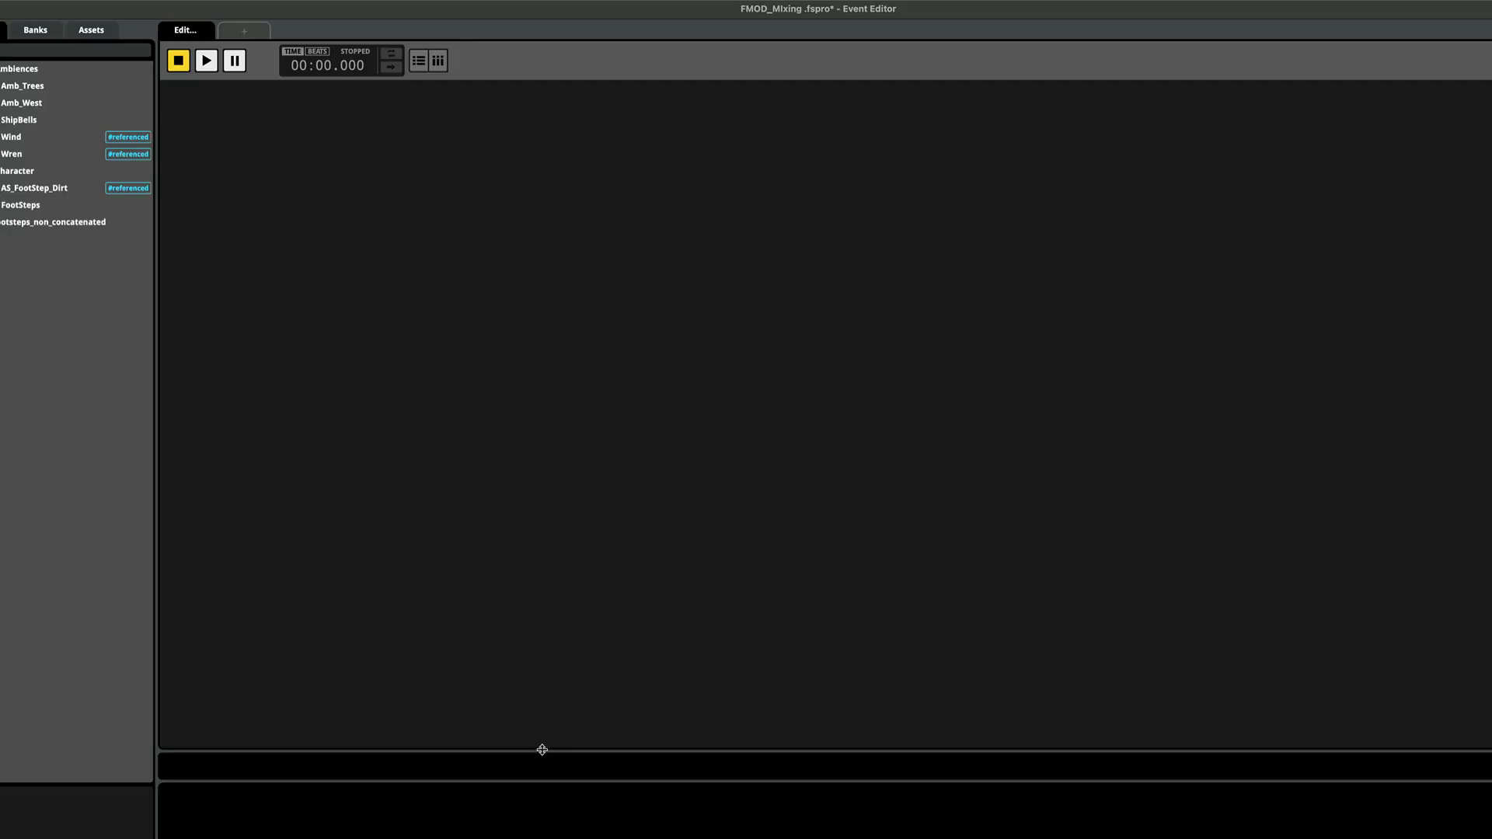
{"action": "key", "text": "super+2"}
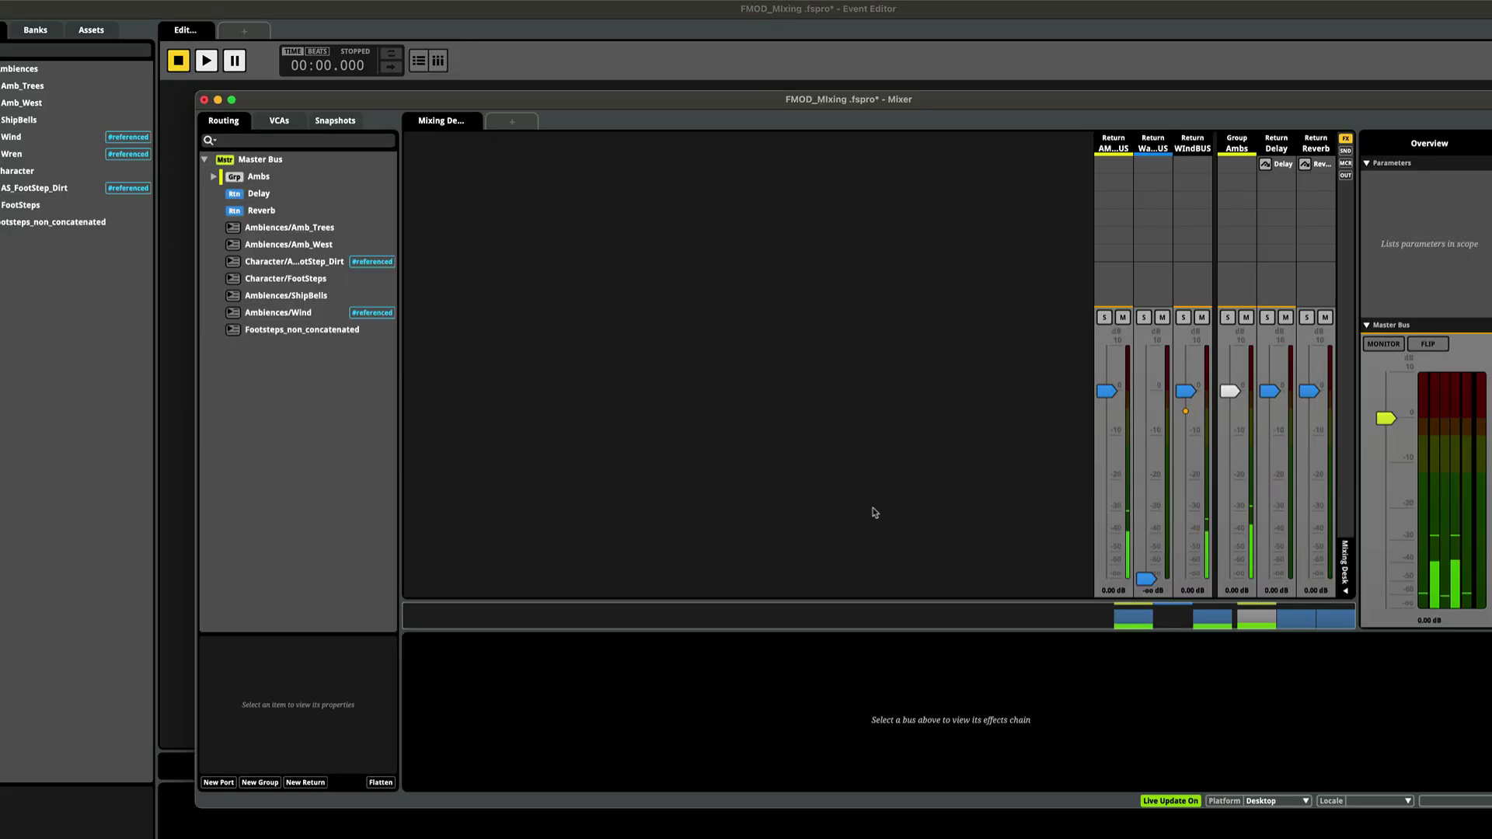
{"action": "left_click", "coordinate": [1246, 318]}
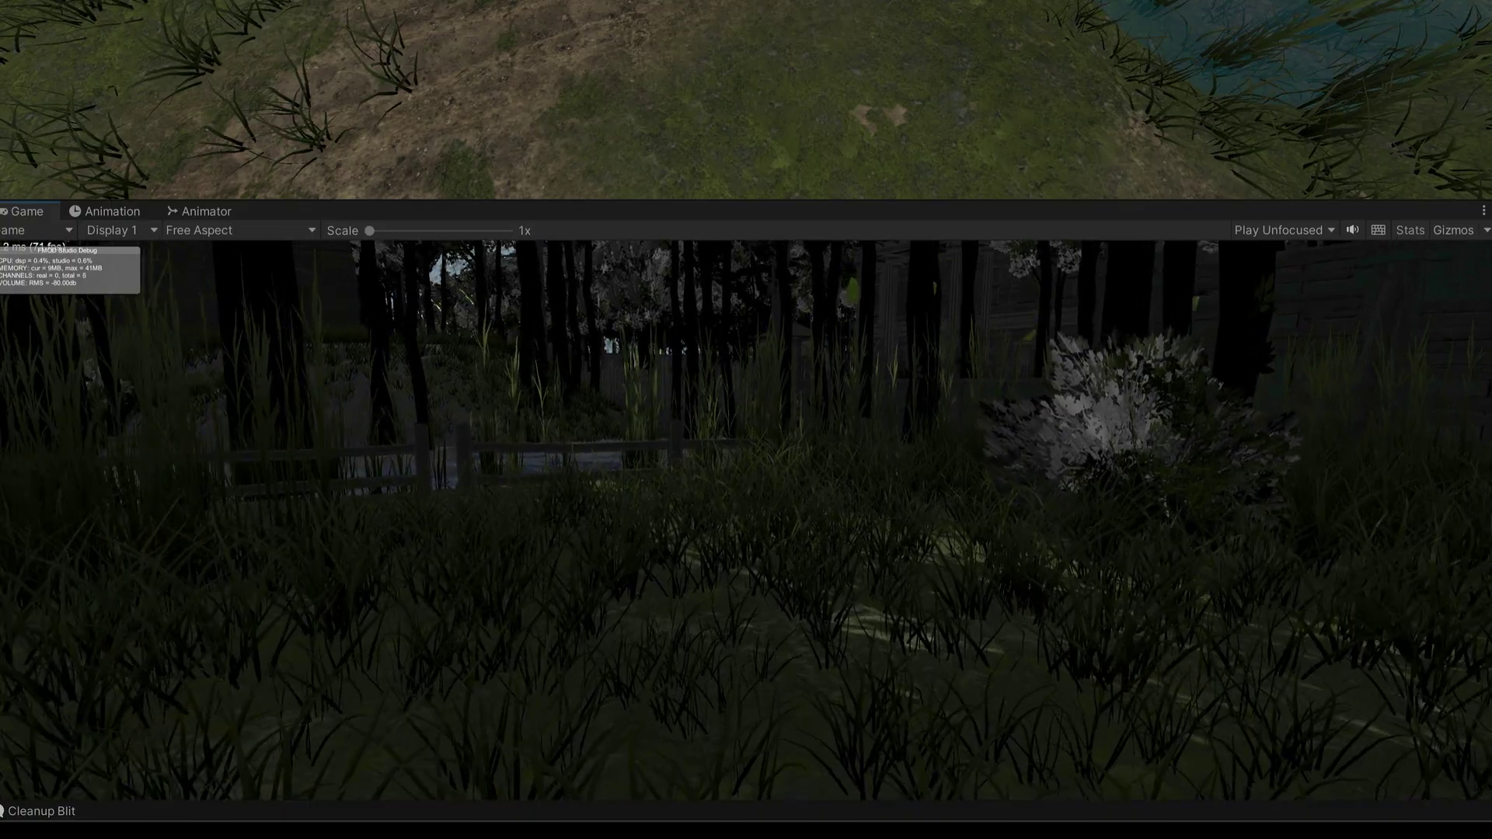
Step: Walk the player around the Unity scene to audition the footsteps without the ambiences
{"action": "key", "text": "w"}
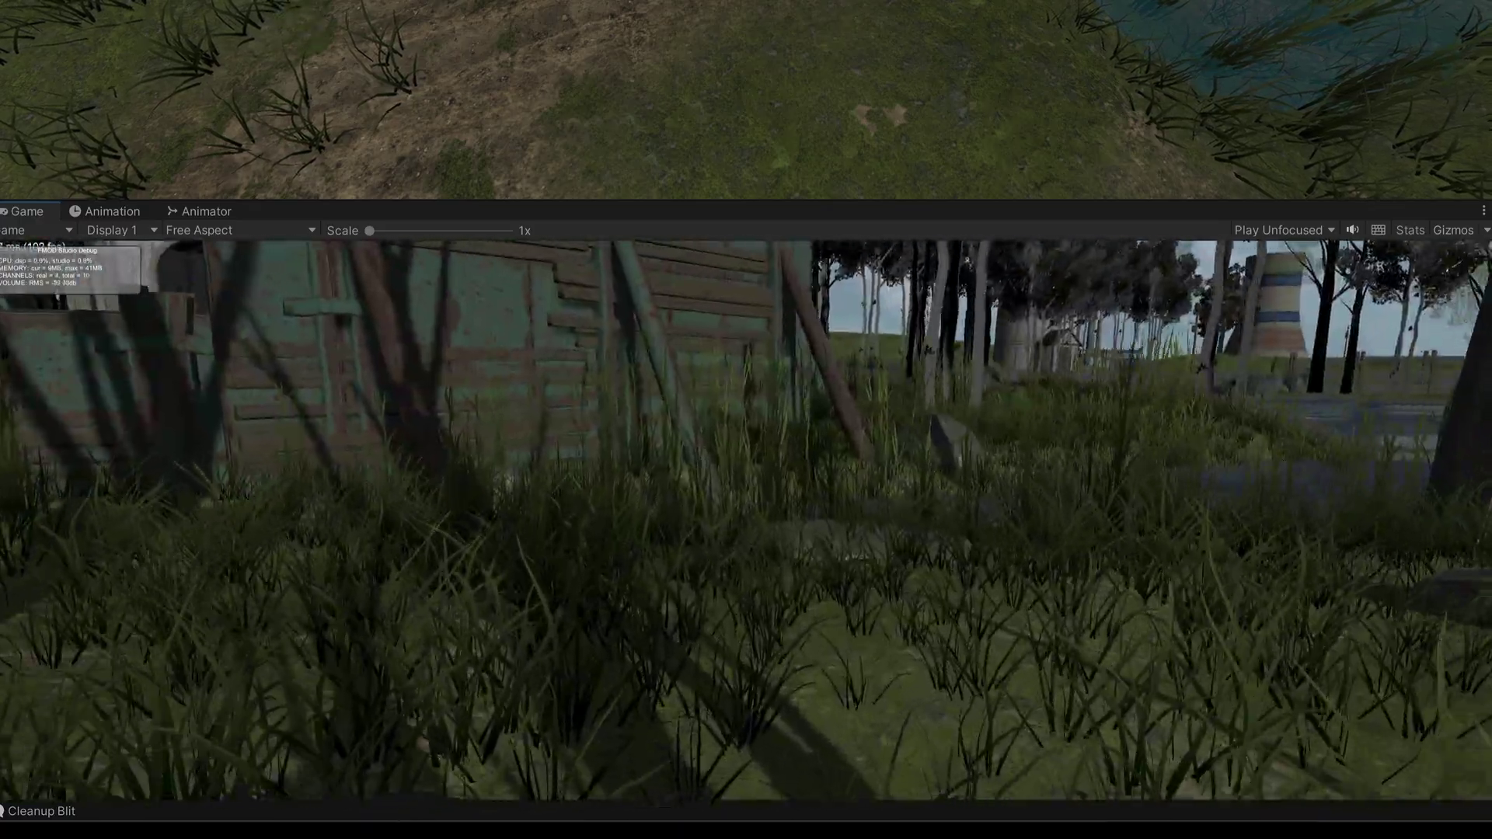
{"action": "key", "text": "w"}
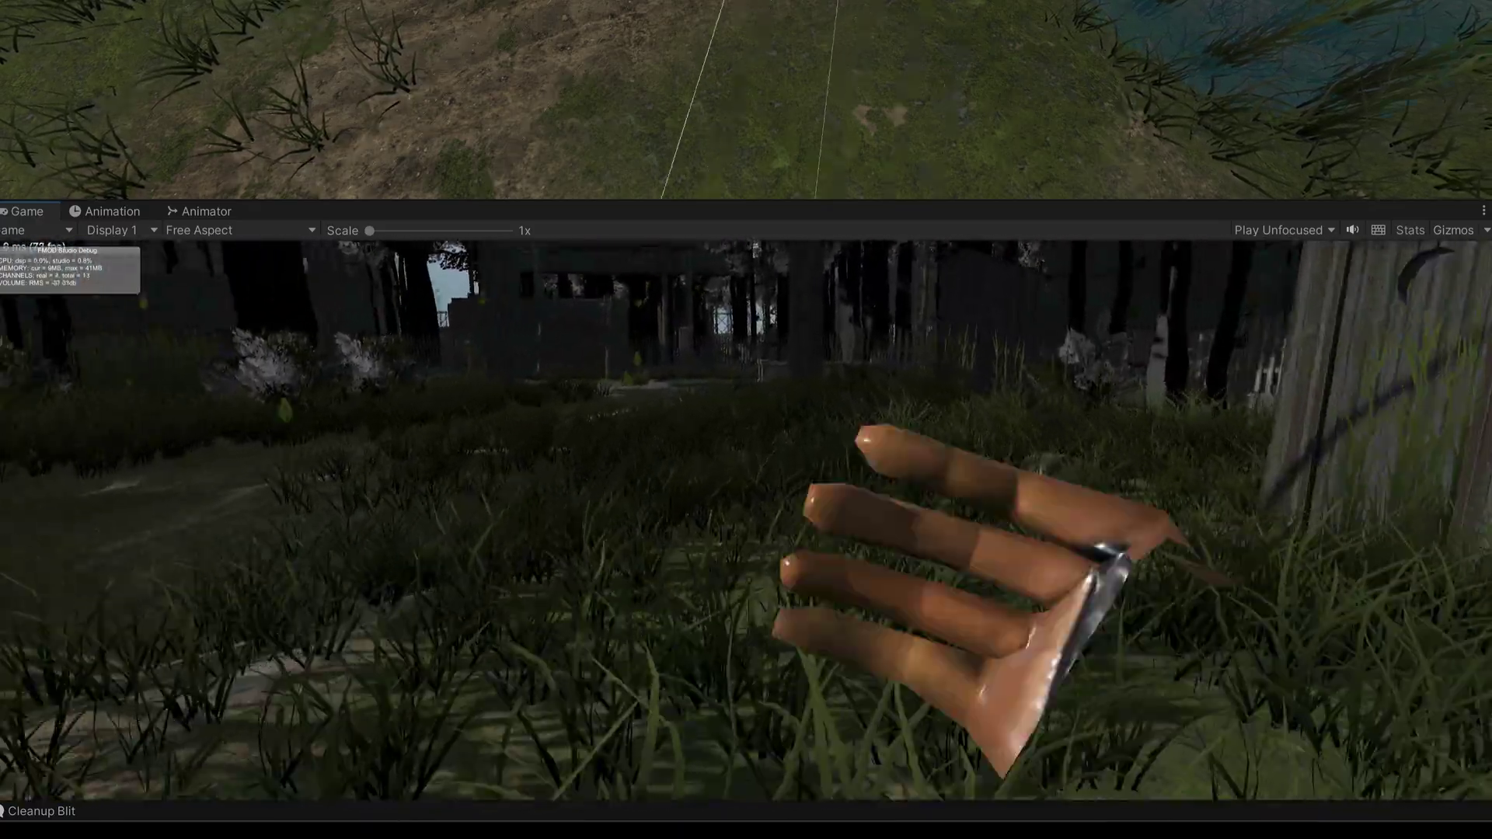
{"action": "key", "text": "w"}
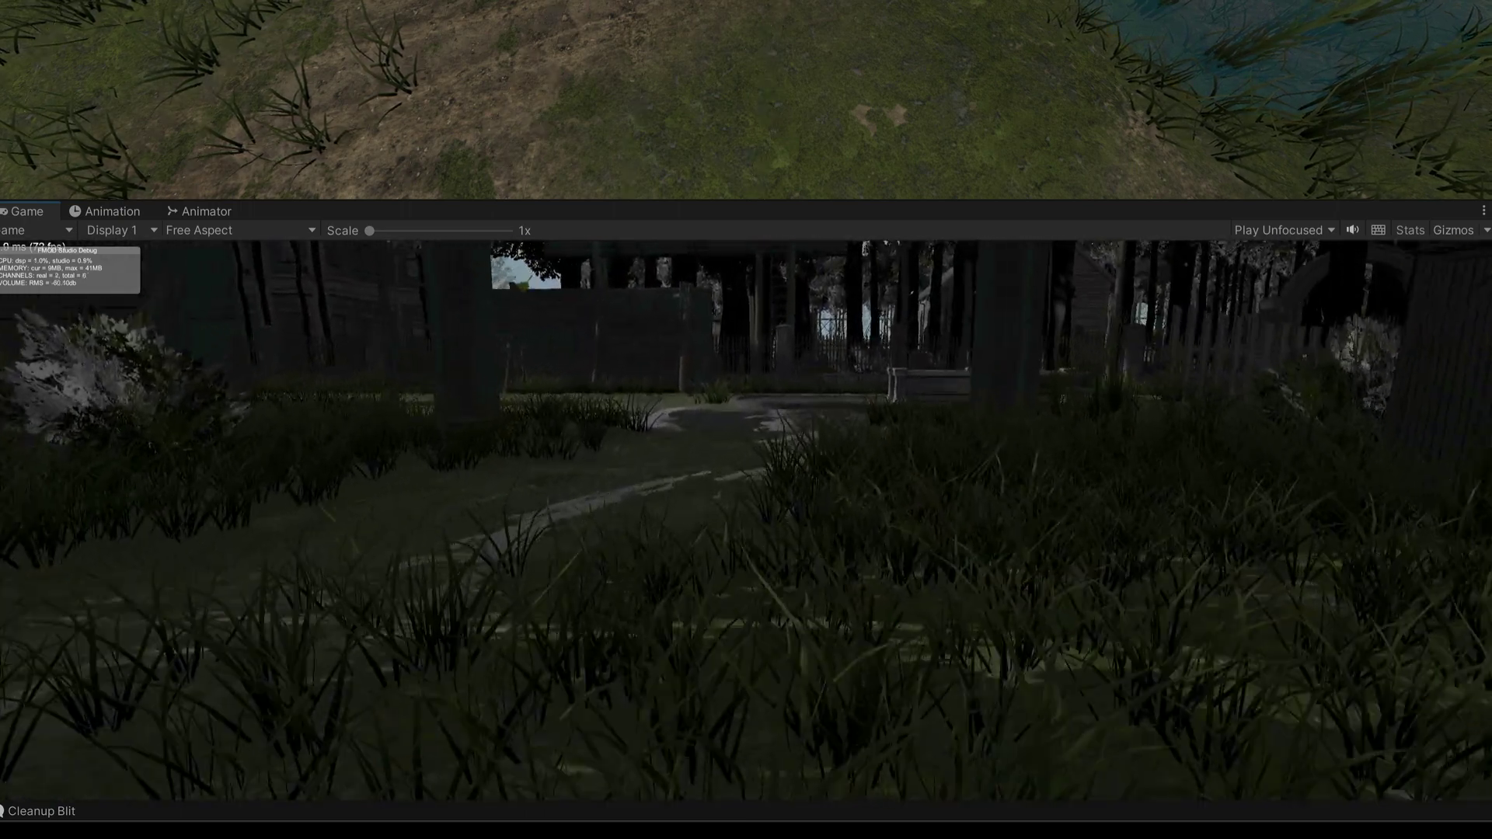